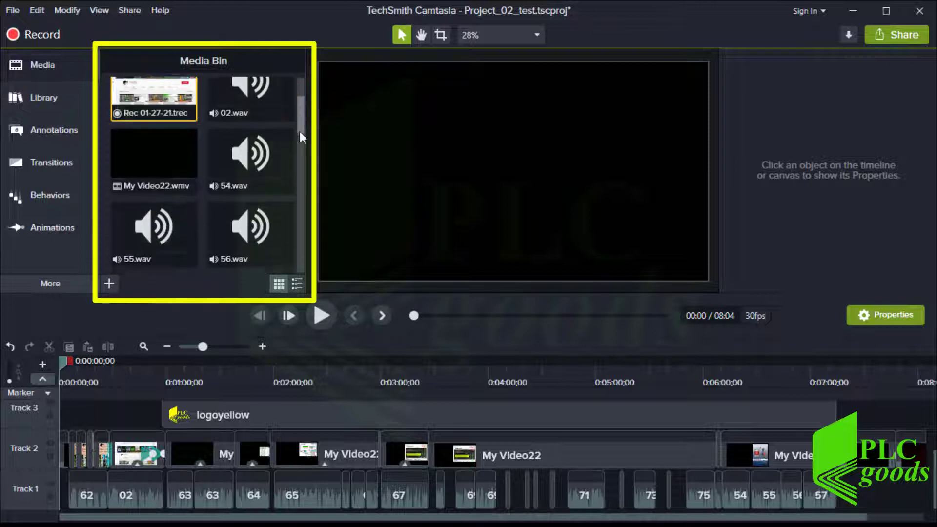
Show the Media Bin items as a details list, and return them to the thumbnail view.
{"action": "left_click", "coordinate": [294, 286]}
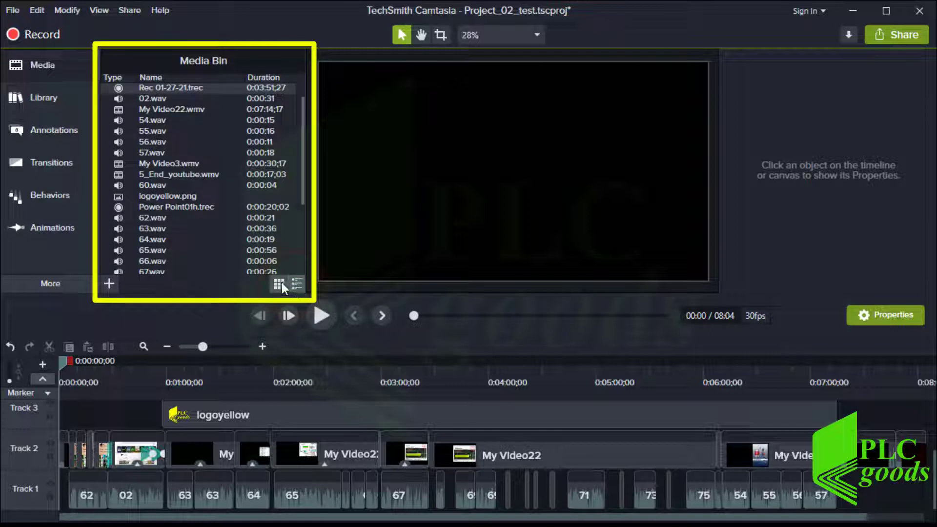
{"action": "left_click", "coordinate": [281, 285]}
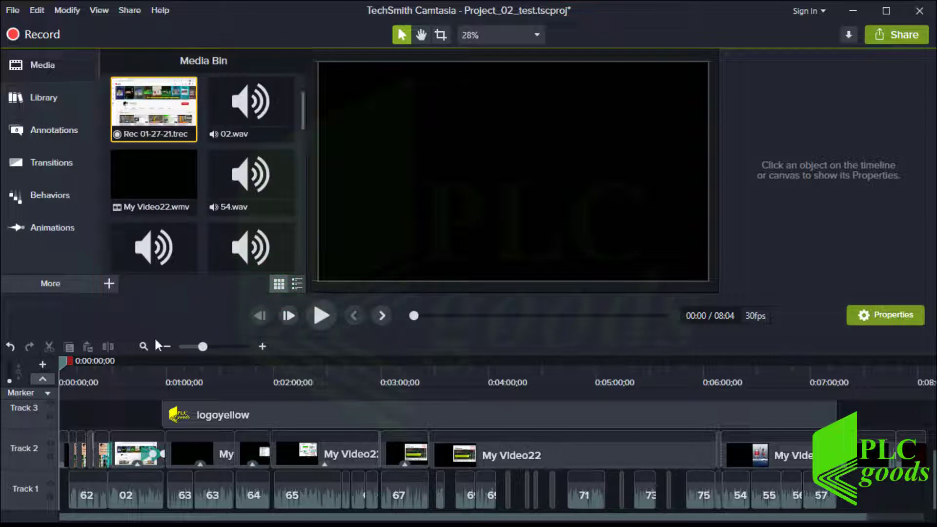
Move the playhead to about 0:04:22;20 and enlarge the timeline area upward to make room for more tracks.
{"action": "left_click_drag", "start_coordinate": [61, 363], "coordinate": [532, 370]}
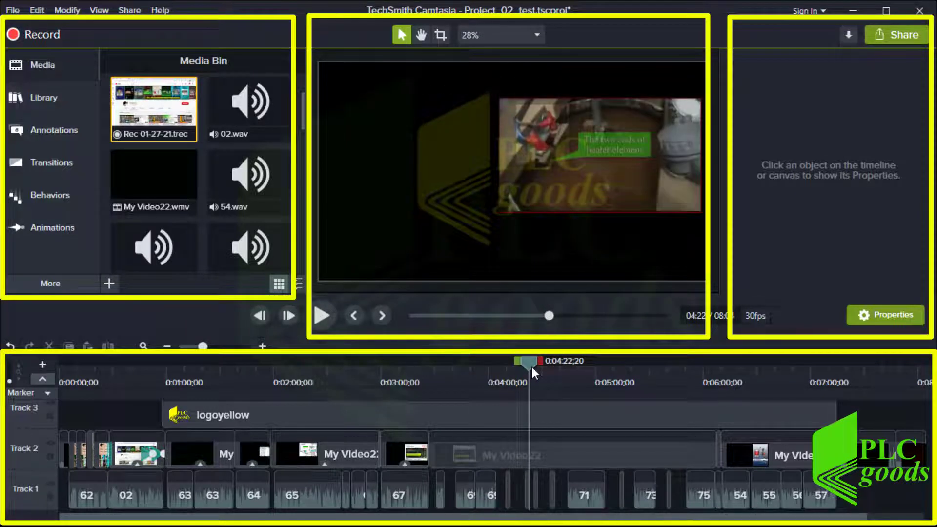
{"action": "left_click", "coordinate": [481, 296]}
{"action": "left_click_drag", "start_coordinate": [481, 295], "coordinate": [482, 176]}
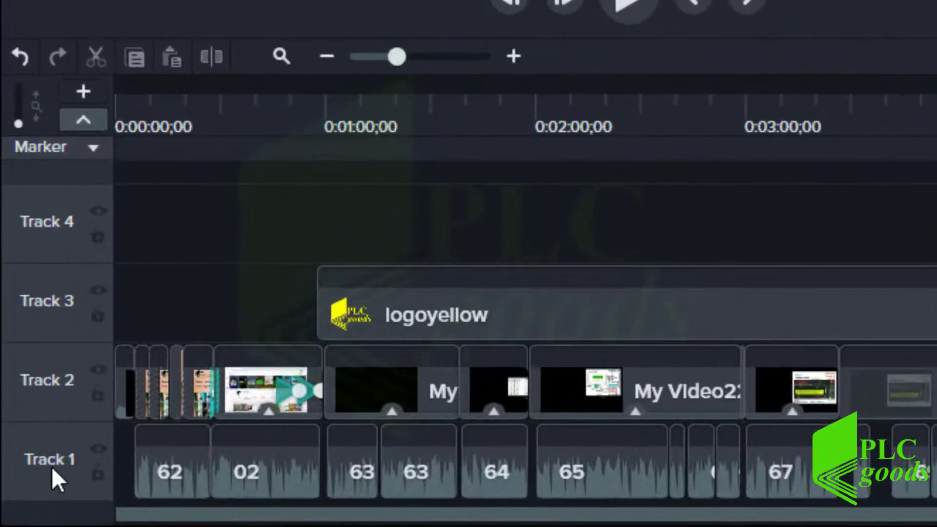
Rename Track 1 as Voice and Track 2 as Video.
{"action": "double_click", "coordinate": [51, 463]}
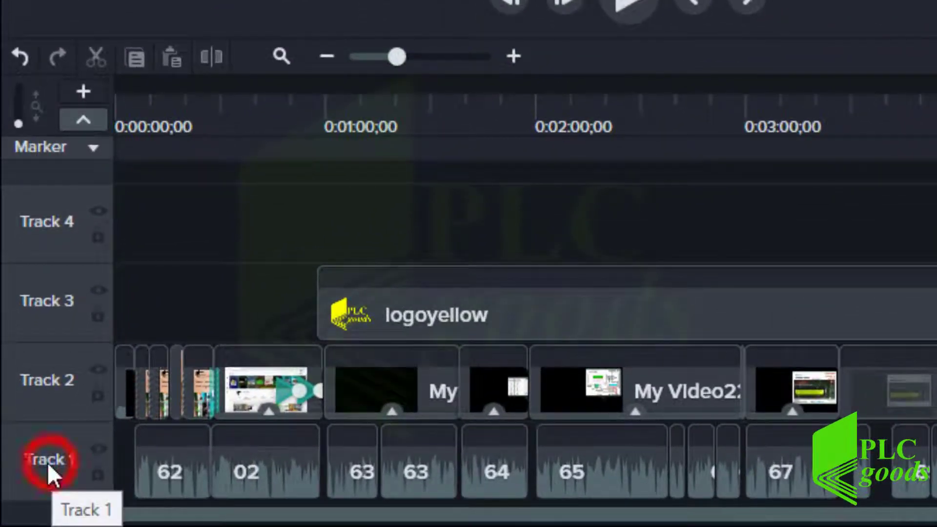
{"action": "type", "text": "Moice"}
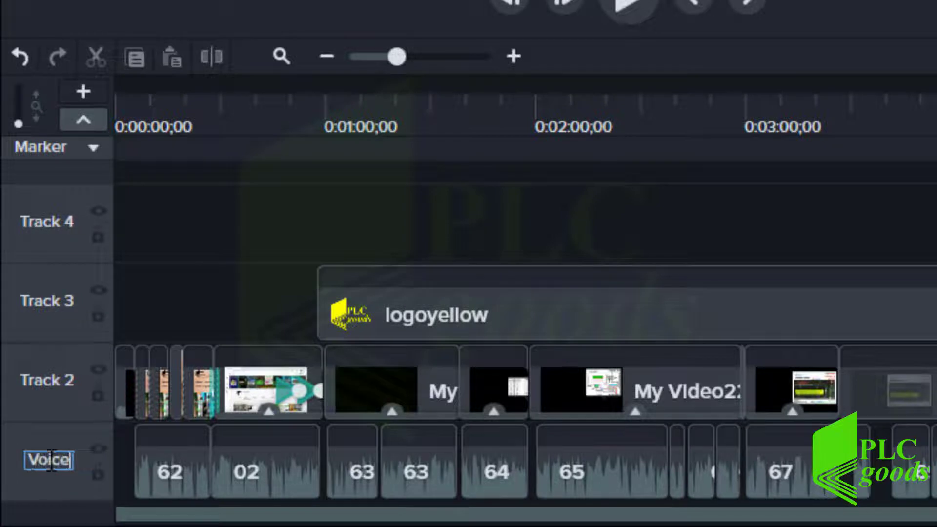
{"action": "key", "text": "Return"}
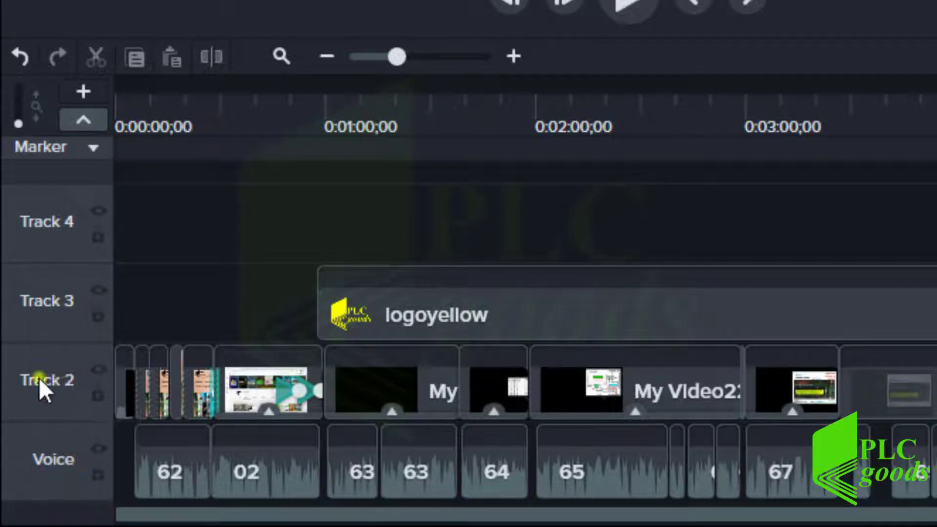
{"action": "right_click", "coordinate": [39, 377]}
{"action": "left_click", "coordinate": [97, 193]}
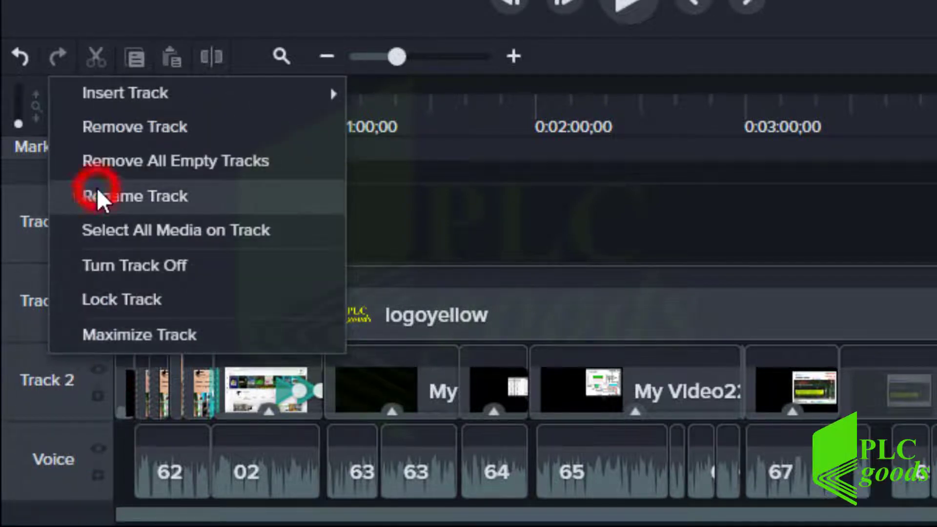
{"action": "type", "text": "Video"}
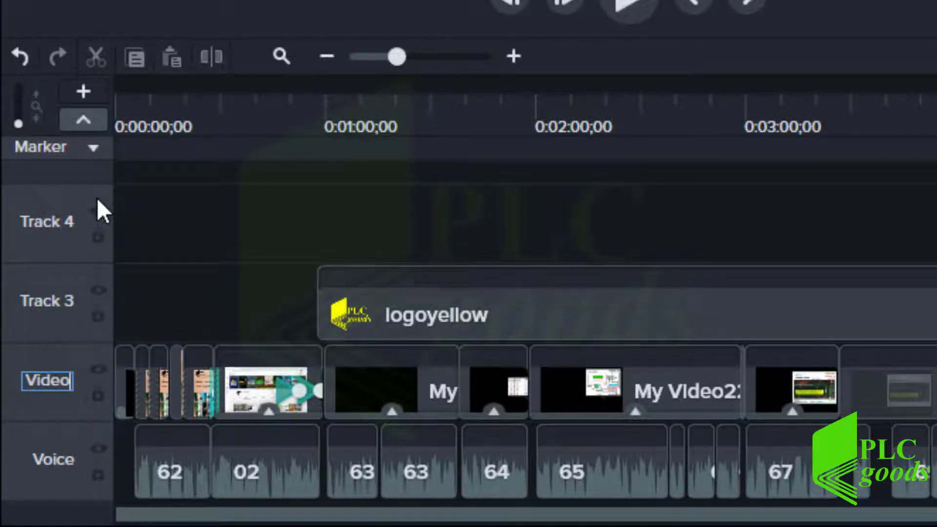
Rename Track 3, which holds the logoyellow clip, as Logo.
{"action": "double_click", "coordinate": [52, 303]}
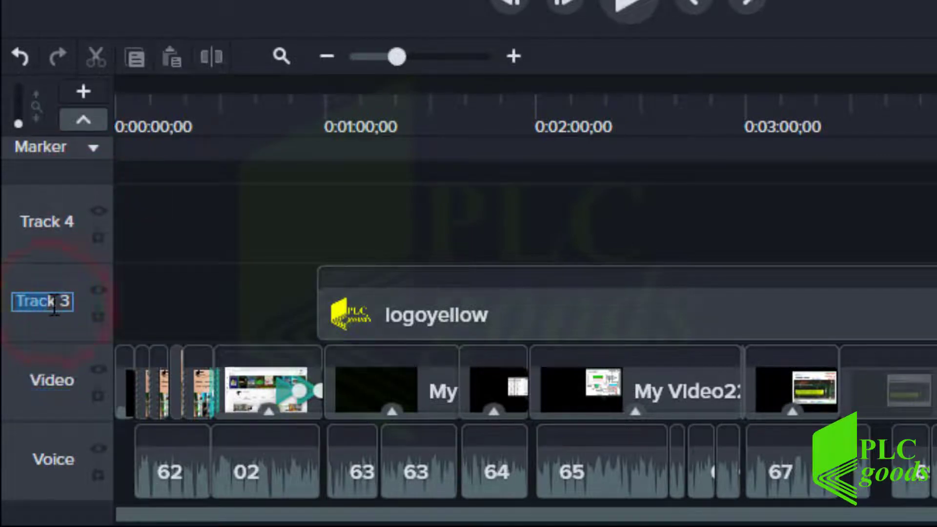
{"action": "key", "text": "BackSpace"}
{"action": "key", "text": "BackSpace"}
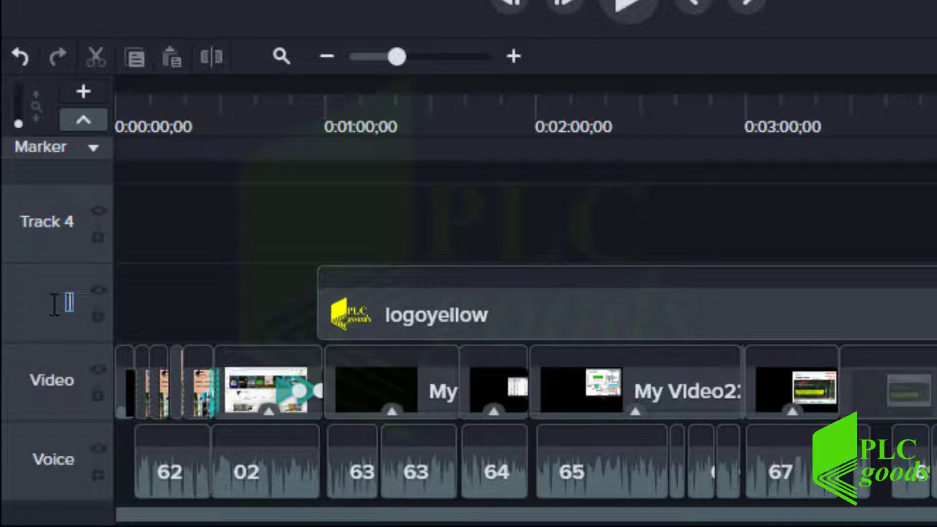
{"action": "type", "text": "Logo"}
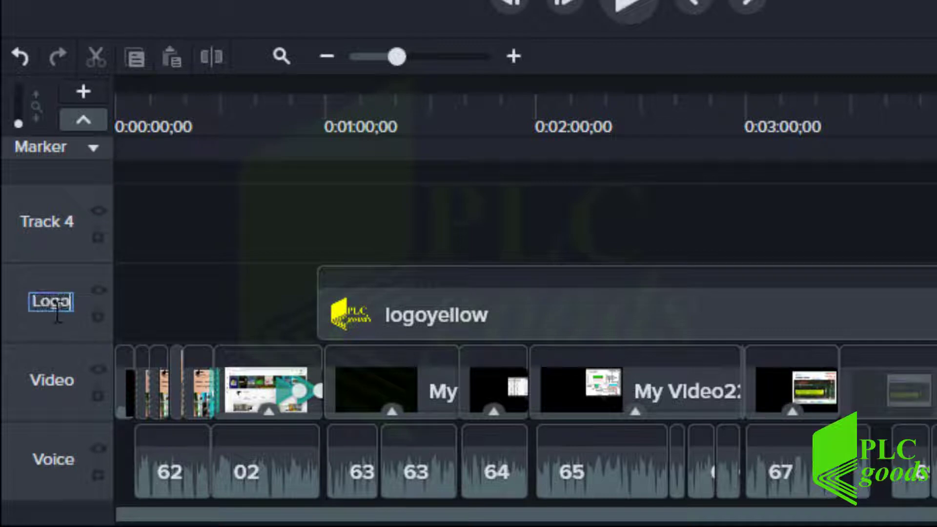
{"action": "left_click", "coordinate": [55, 316]}
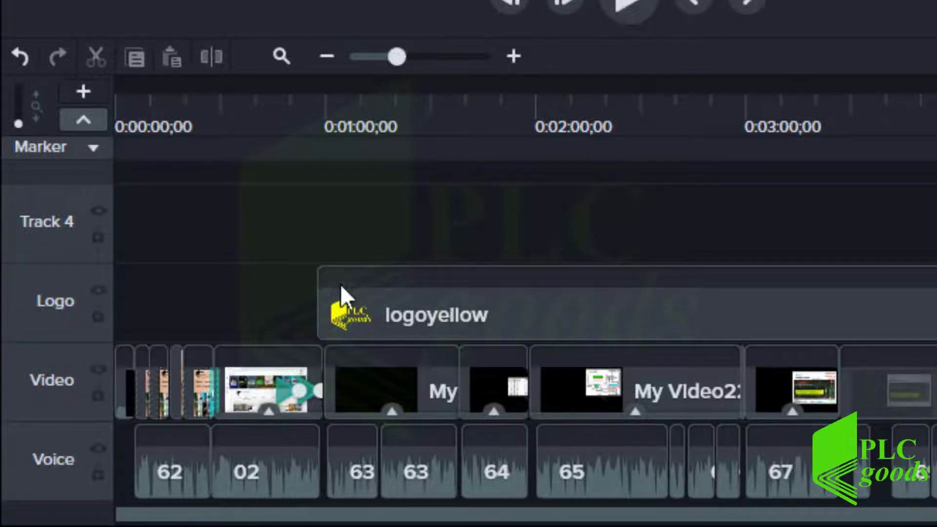
Move the logoyellow clip from the Logo track up to a new track above Track 4, keeping its start time.
{"action": "left_click", "coordinate": [379, 310]}
{"action": "left_click_drag", "start_coordinate": [379, 309], "coordinate": [373, 218]}
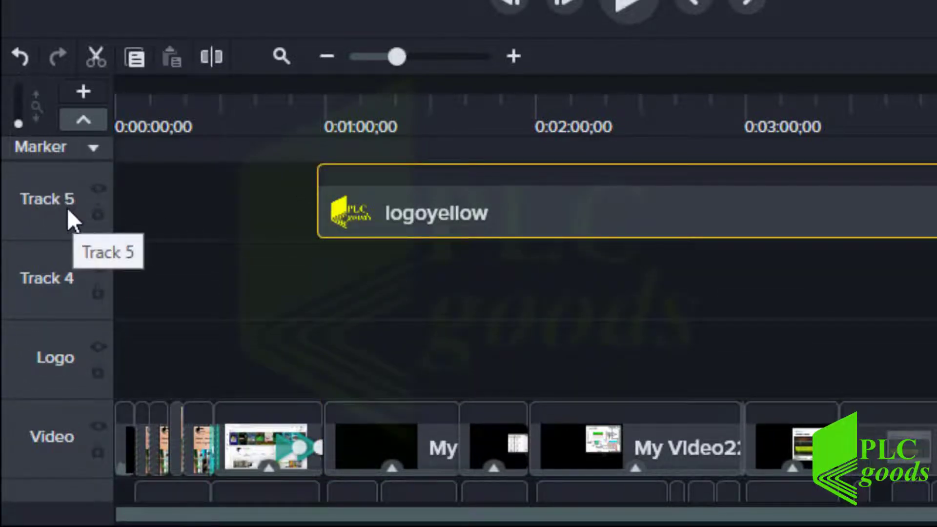
{"action": "scroll", "coordinate": [66, 207], "scroll_direction": "up", "scroll_amount": 1}
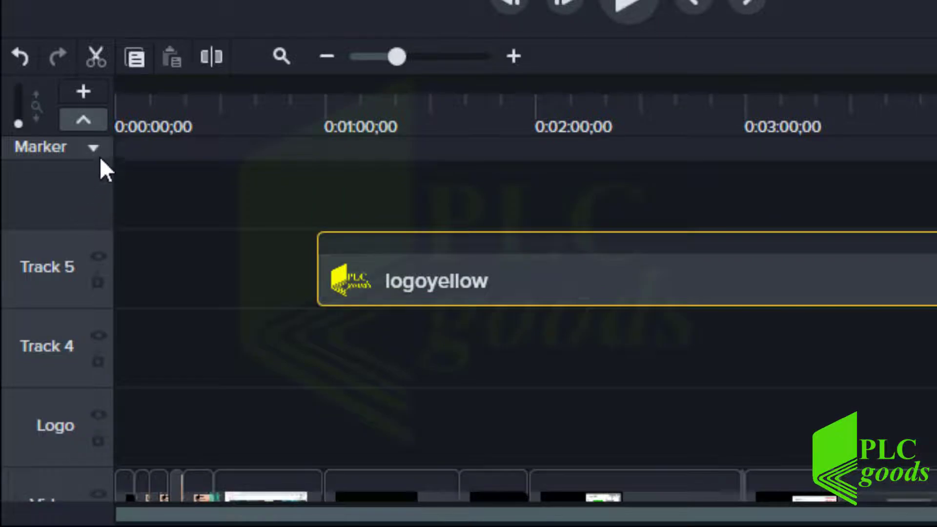
Add one more empty track to the timeline and remove all empty tracks.
{"action": "left_click", "coordinate": [85, 95]}
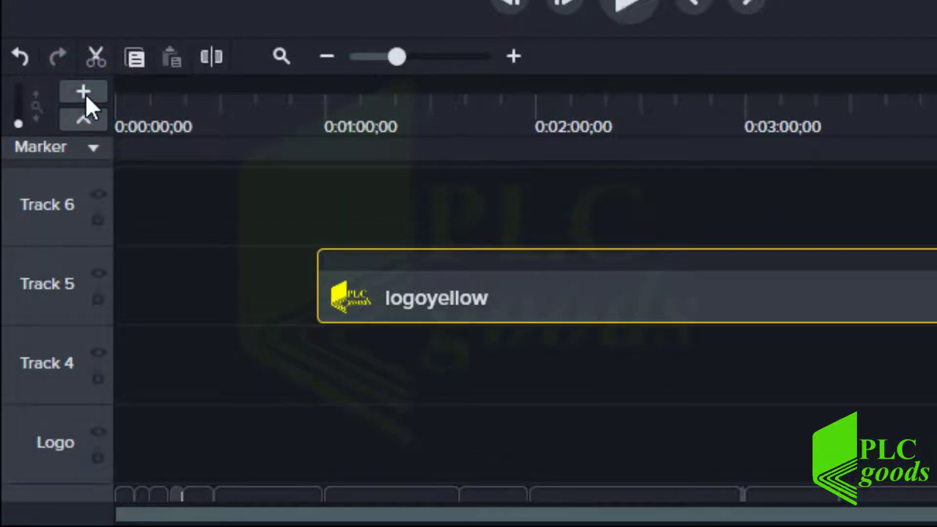
{"action": "right_click", "coordinate": [47, 289]}
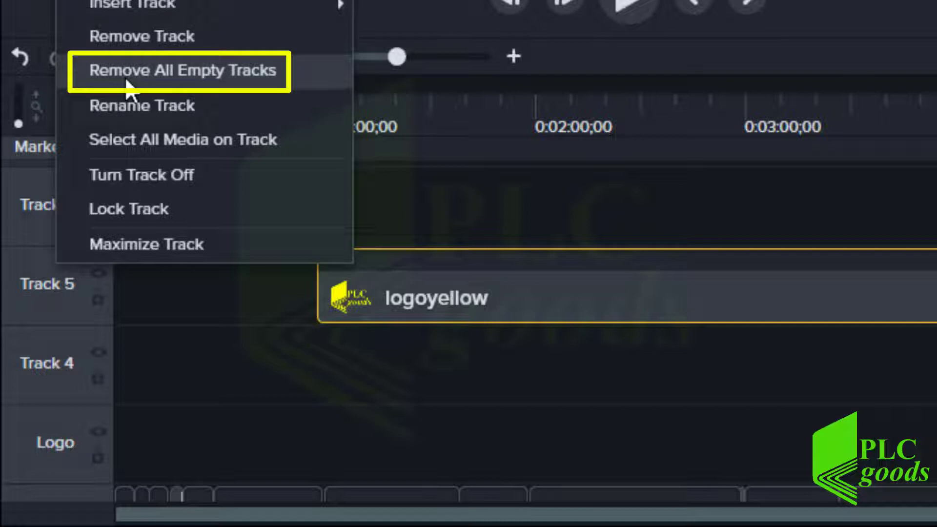
{"action": "left_click", "coordinate": [127, 81]}
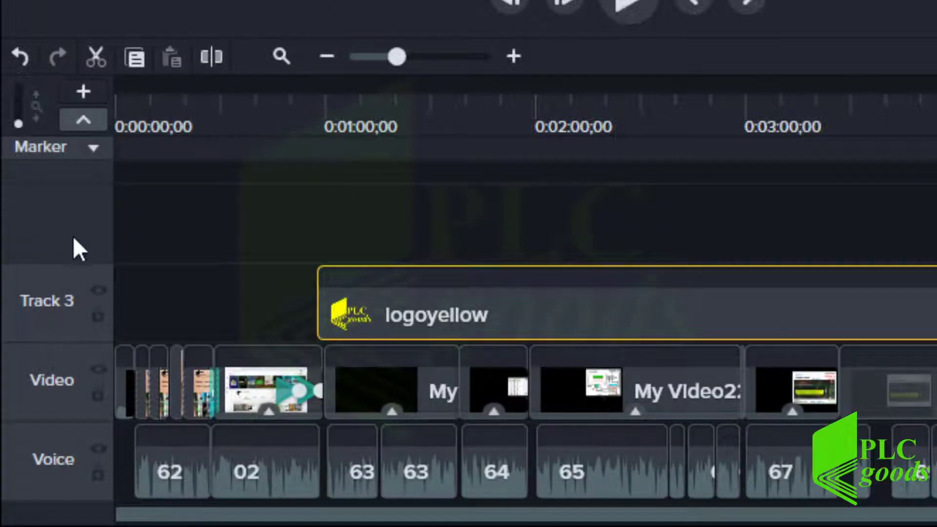
Insert a new track below the Voice track.
{"action": "right_click", "coordinate": [48, 447]}
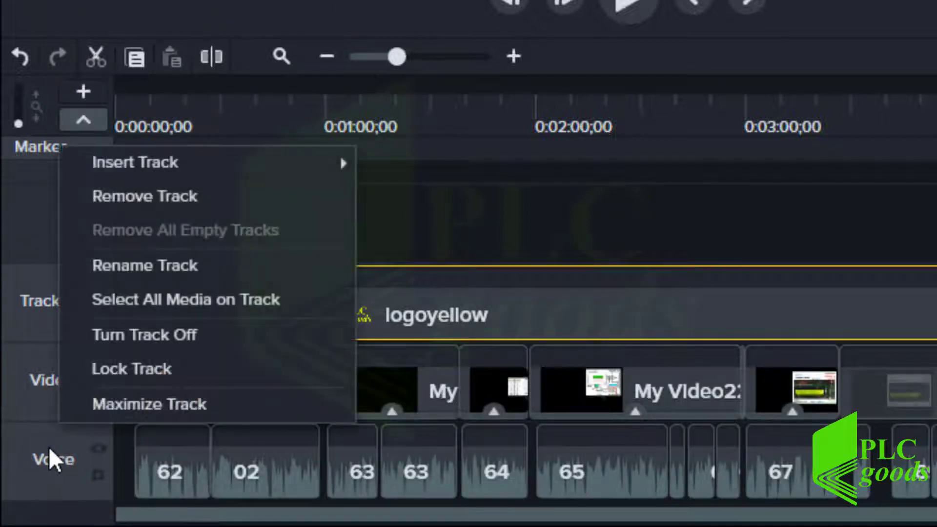
{"action": "left_click", "coordinate": [264, 155]}
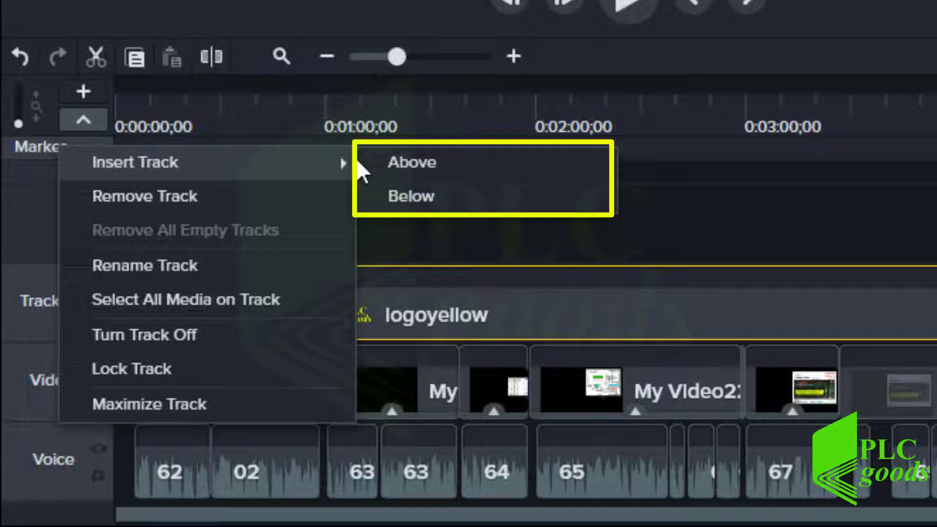
{"action": "left_click", "coordinate": [404, 201]}
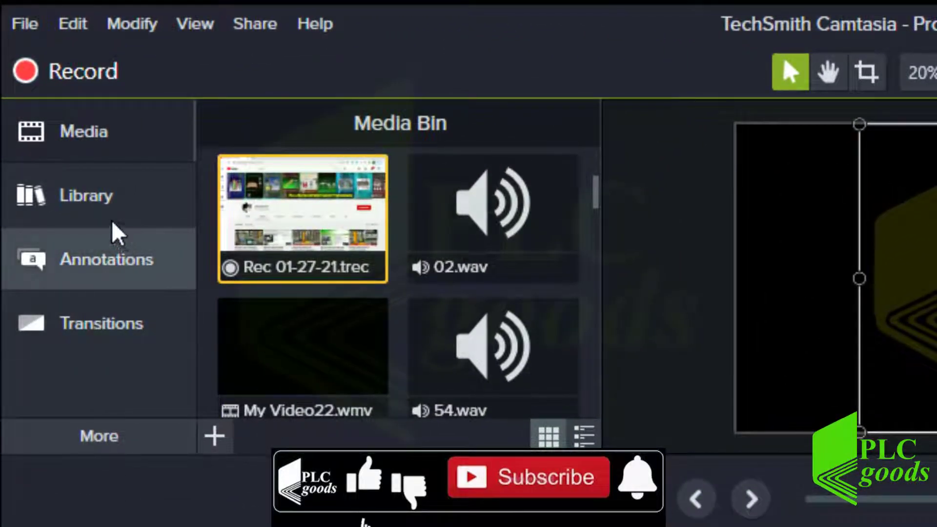
Add the gearsofsteel music track from the Camtasia 2019 library to Track 1, aligned with the start of the first voice clip.
{"action": "left_click", "coordinate": [101, 205]}
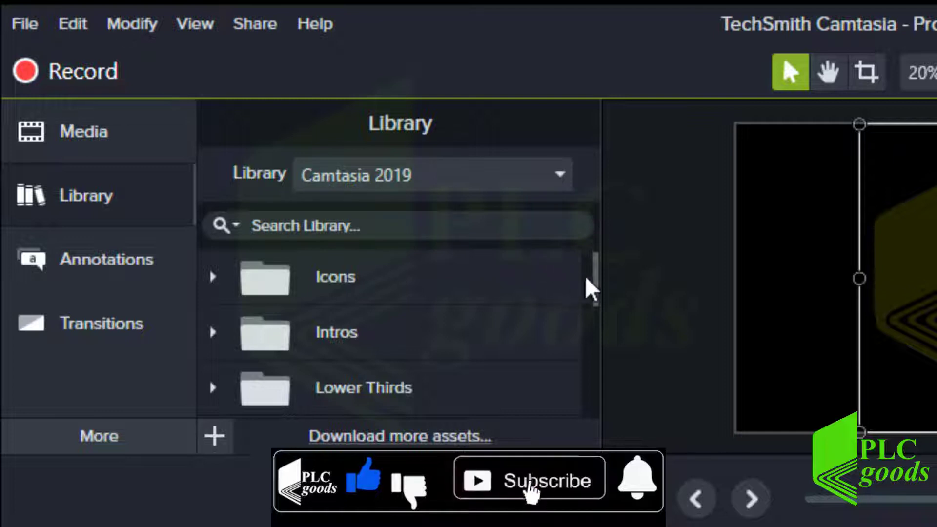
{"action": "left_click_drag", "start_coordinate": [592, 277], "coordinate": [581, 372]}
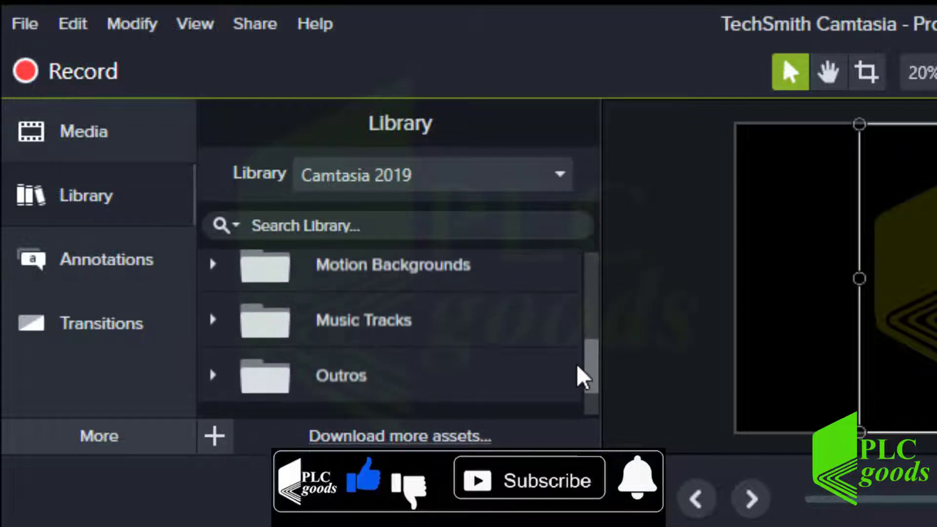
{"action": "left_click", "coordinate": [205, 320]}
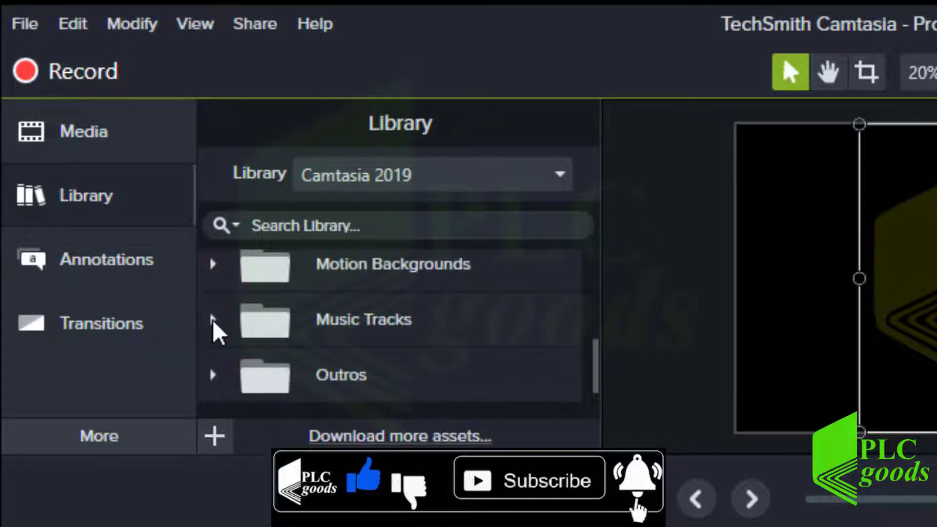
{"action": "left_click", "coordinate": [213, 321]}
{"action": "scroll", "coordinate": [274, 366], "scroll_direction": "down", "scroll_amount": 5}
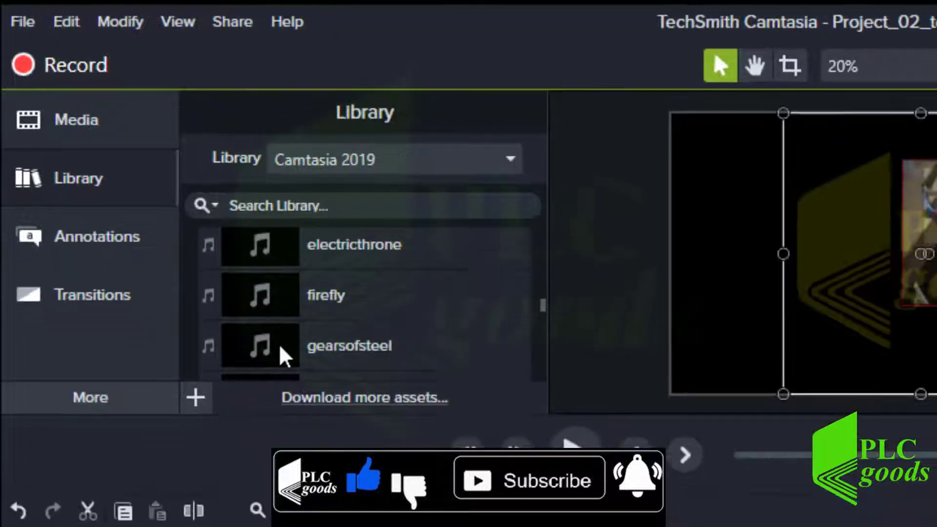
{"action": "left_click_drag", "start_coordinate": [279, 344], "coordinate": [76, 504]}
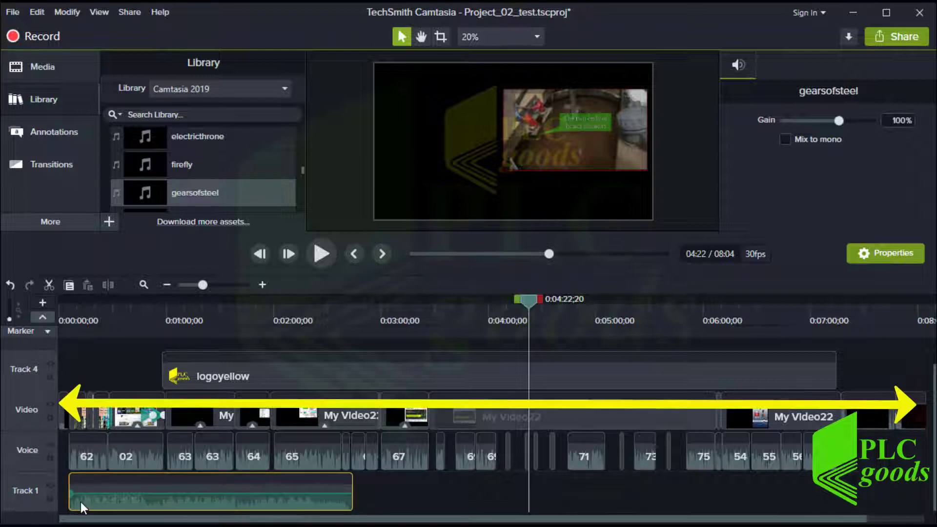
Duplicate the gearsofsteel clip and place the copy directly after the original on Track 1.
{"action": "left_click", "coordinate": [72, 286]}
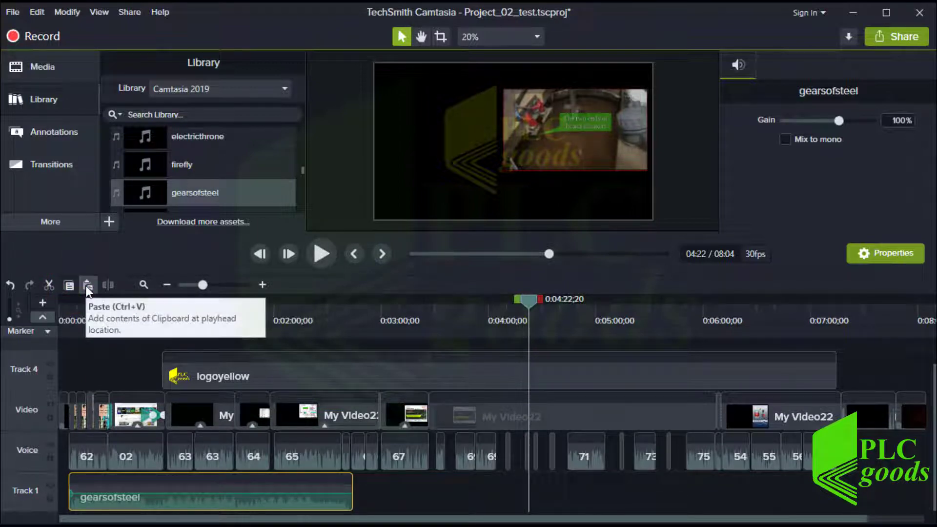
{"action": "left_click", "coordinate": [86, 285]}
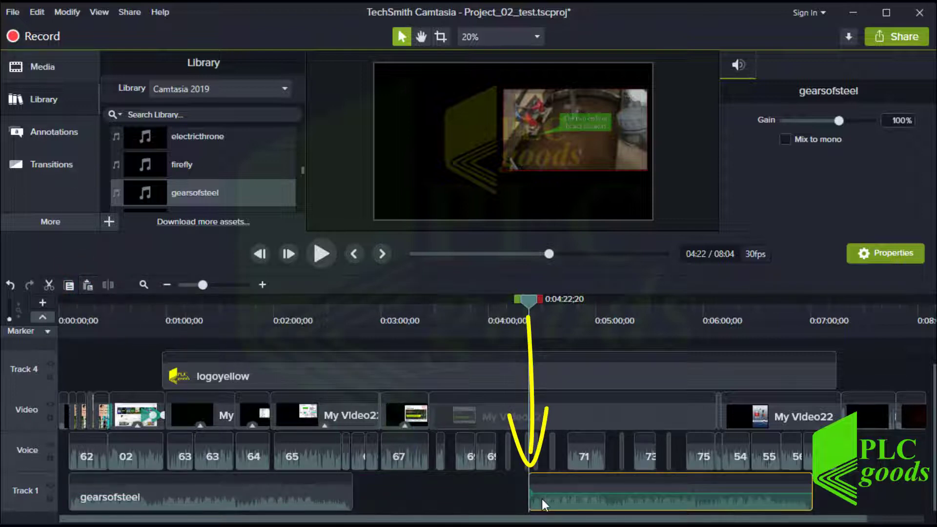
{"action": "left_click_drag", "start_coordinate": [542, 499], "coordinate": [349, 497]}
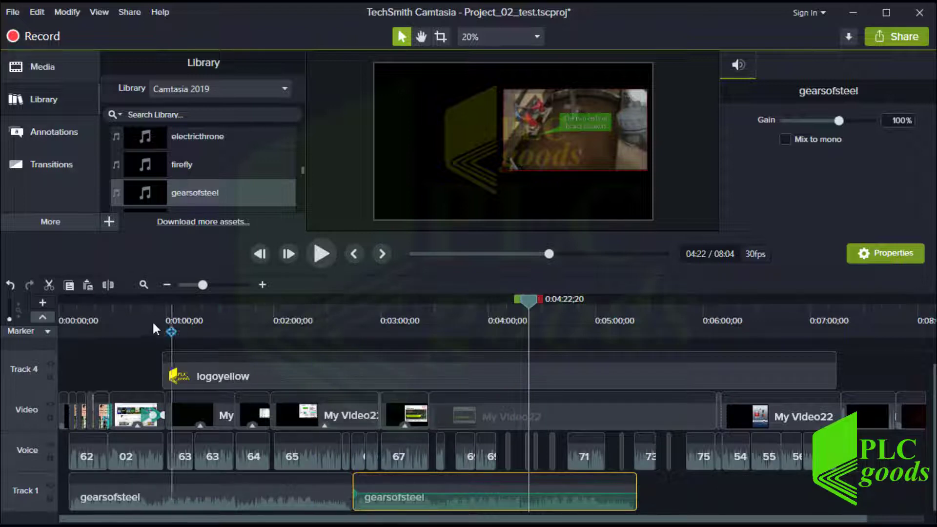
Paste another copy of the gearsofsteel clip and move it to Track 1, directly after the second one.
{"action": "left_click", "coordinate": [87, 285]}
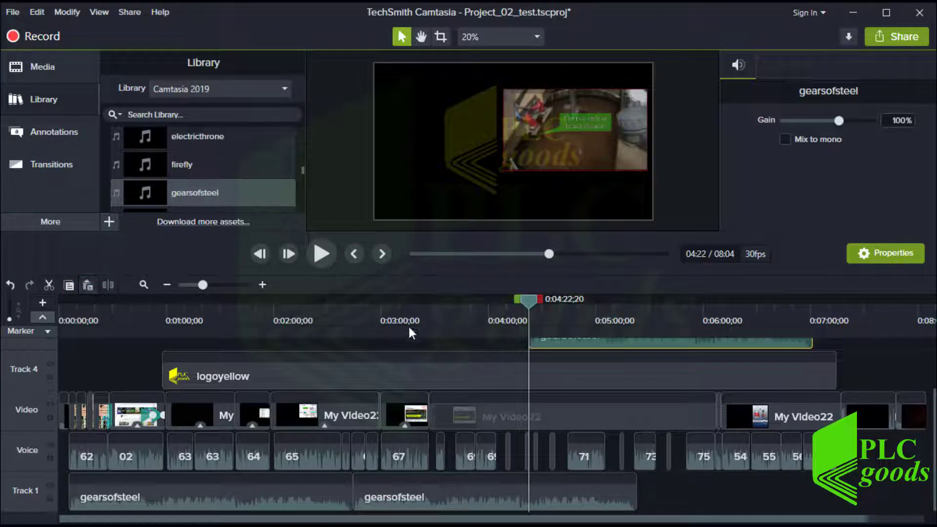
{"action": "scroll", "coordinate": [567, 360], "scroll_direction": "up", "scroll_amount": 1}
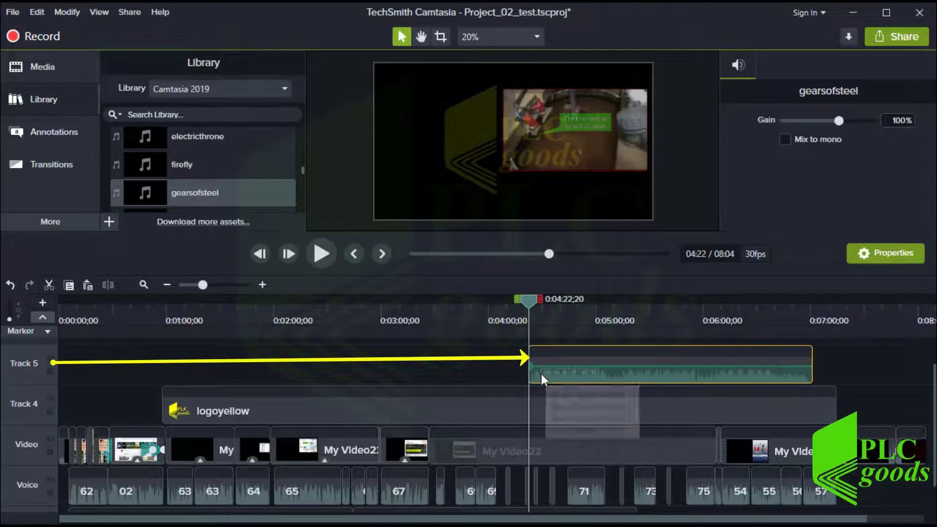
{"action": "left_click_drag", "start_coordinate": [541, 378], "coordinate": [661, 379]}
{"action": "scroll", "coordinate": [669, 454], "scroll_direction": "down", "scroll_amount": 1}
{"action": "mouse_move", "coordinate": [644, 492]}
{"action": "left_mouse_down"}
{"action": "mouse_move", "coordinate": [610, 502]}
{"action": "mouse_move", "coordinate": [639, 502]}
{"action": "left_mouse_up"}
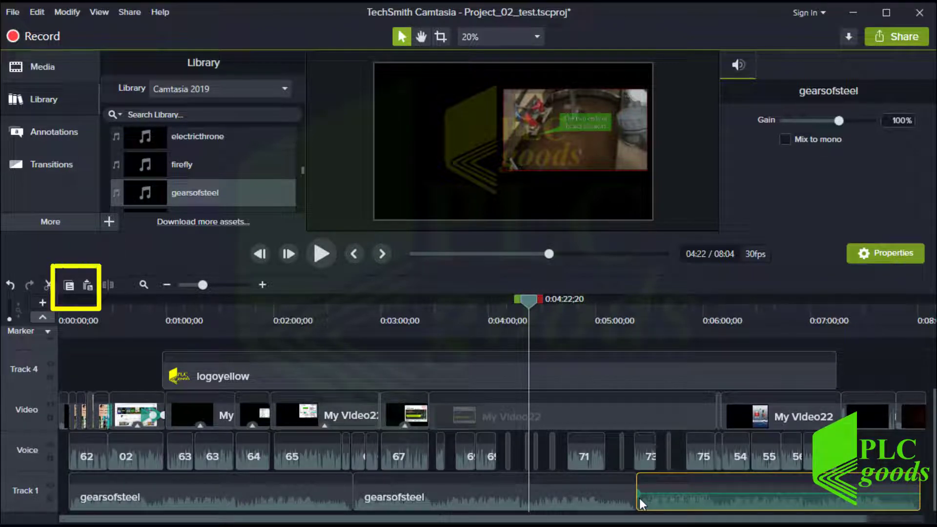
Paste a copy of the gearsofsteel clip onto the empty Track 5, starting shortly after the playhead.
{"action": "scroll", "coordinate": [640, 499], "scroll_direction": "up", "scroll_amount": 1}
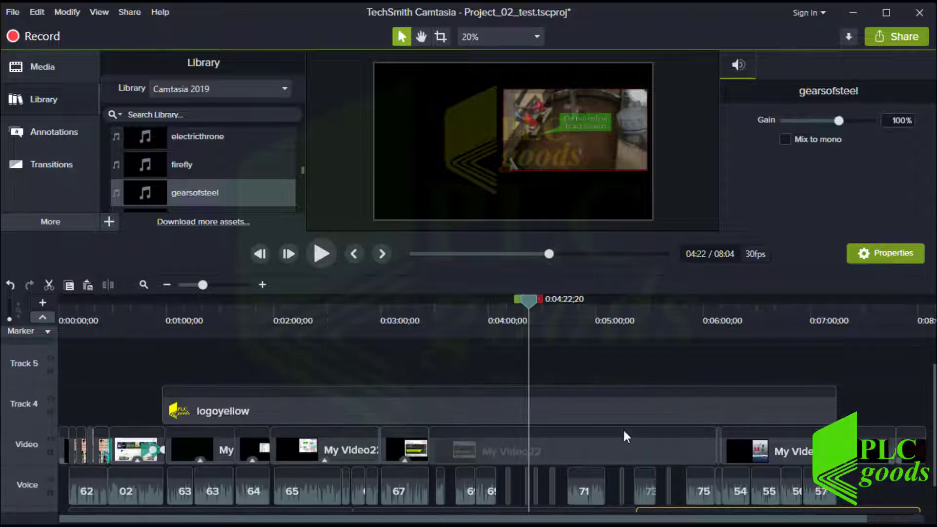
{"action": "right_click", "coordinate": [574, 373]}
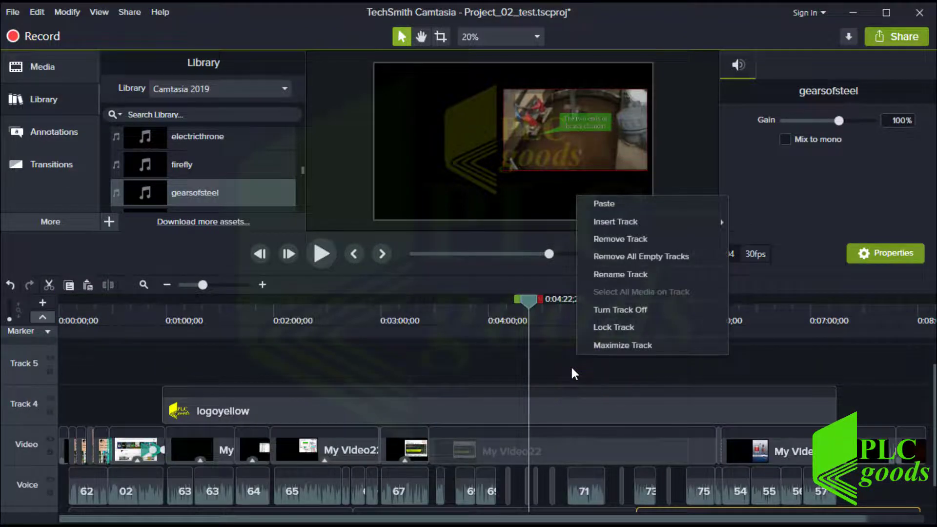
{"action": "left_click", "coordinate": [594, 204]}
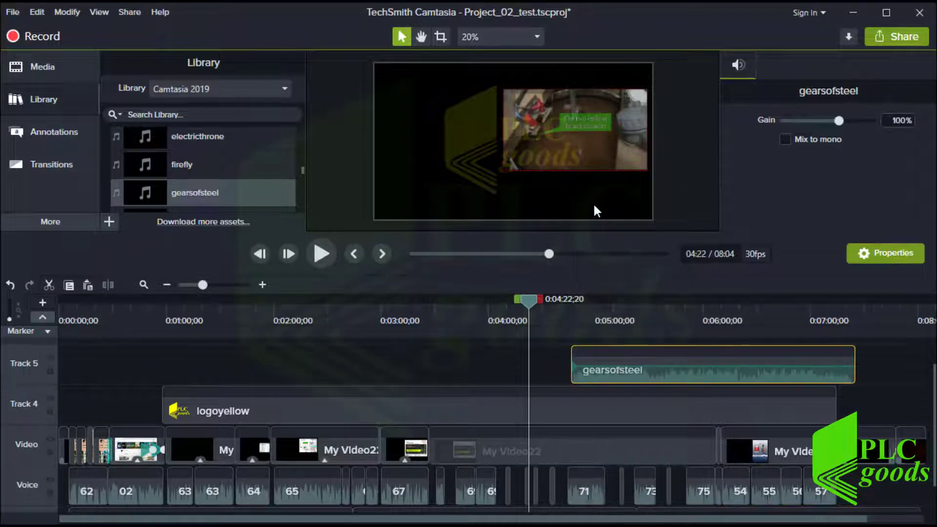
Undo the last gearsofsteel paste on Track 5 and keep all track heights at the minimum.
{"action": "key", "text": "ctrl+z"}
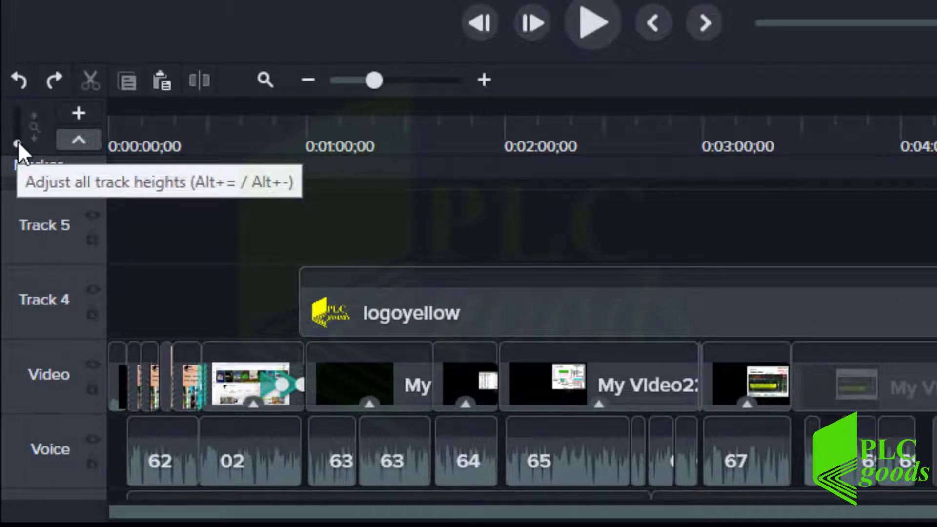
{"action": "left_click", "coordinate": [18, 143]}
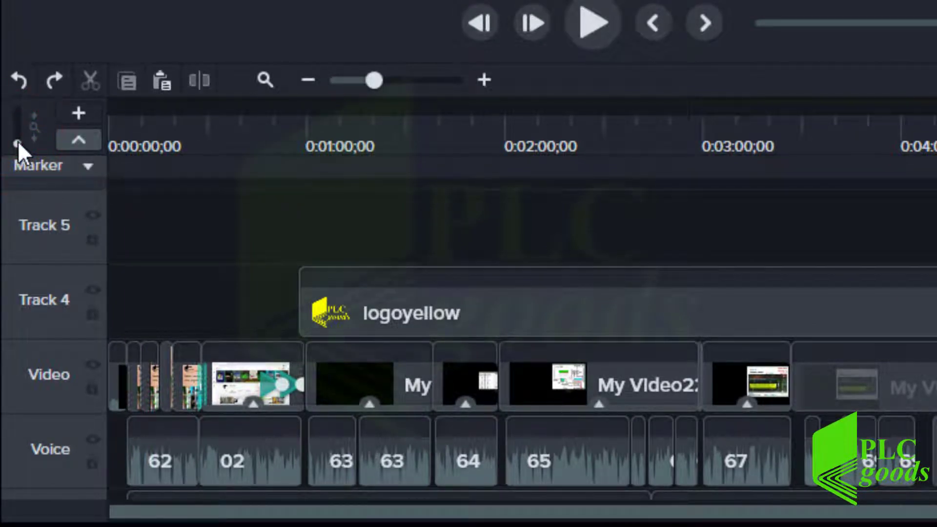
{"action": "left_click_drag", "start_coordinate": [17, 141], "coordinate": [19, 147]}
Enlarge Track 1 and zoom in around the playhead to examine the music waveform, and shrink the track back to its small height.
{"action": "scroll", "coordinate": [46, 299], "scroll_direction": "down", "scroll_amount": 2}
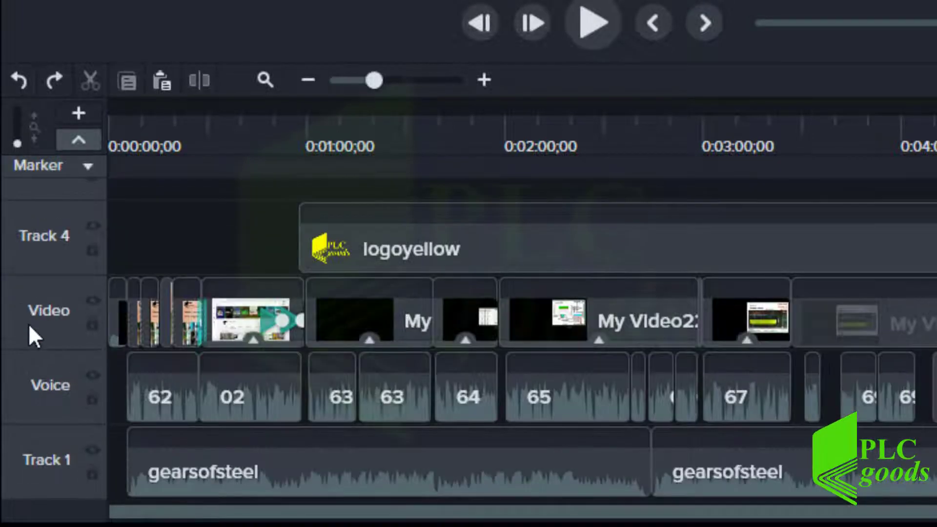
{"action": "left_click", "coordinate": [54, 418]}
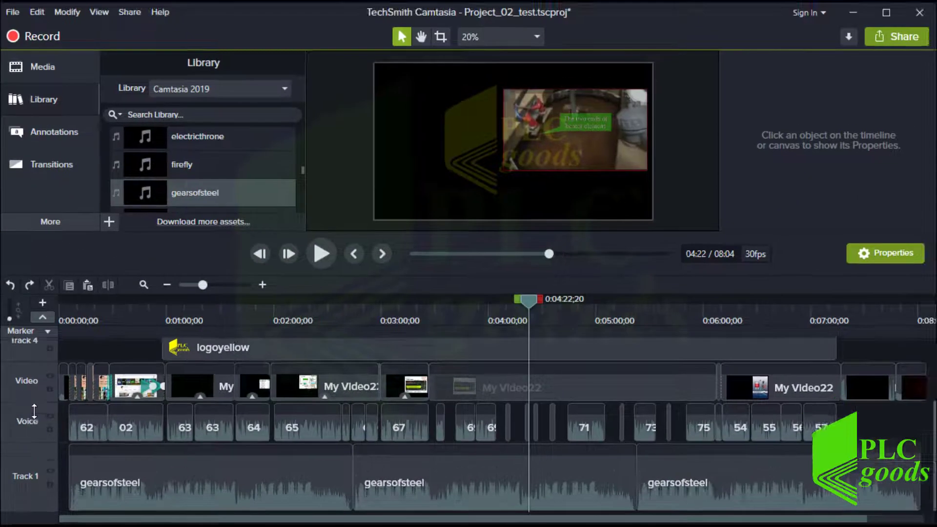
{"action": "left_click_drag", "start_coordinate": [37, 407], "coordinate": [57, 354]}
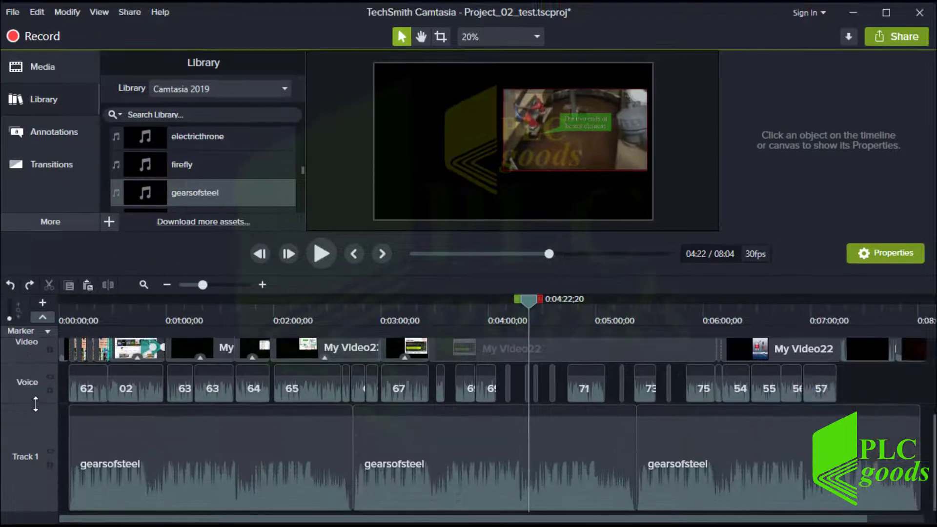
{"action": "left_click", "coordinate": [263, 285]}
{"action": "left_click", "coordinate": [263, 284]}
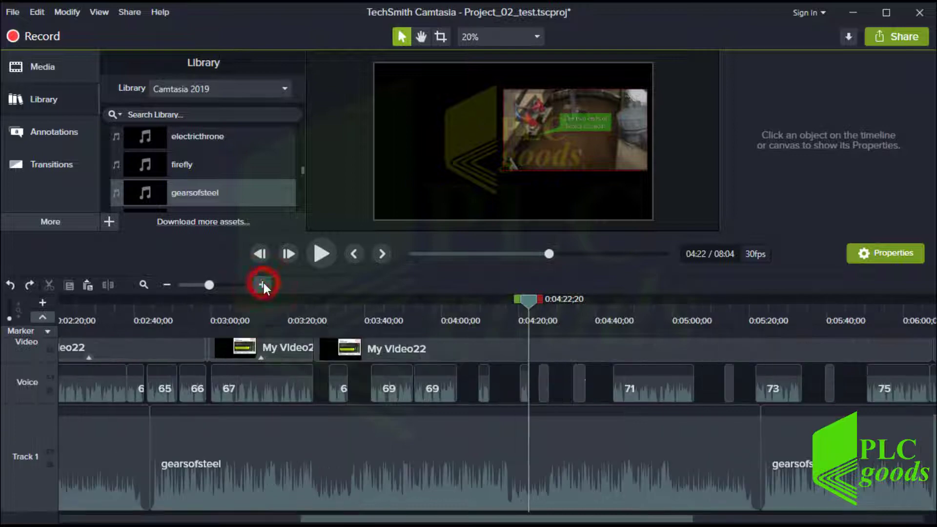
{"action": "left_click", "coordinate": [263, 284]}
{"action": "left_click", "coordinate": [262, 285]}
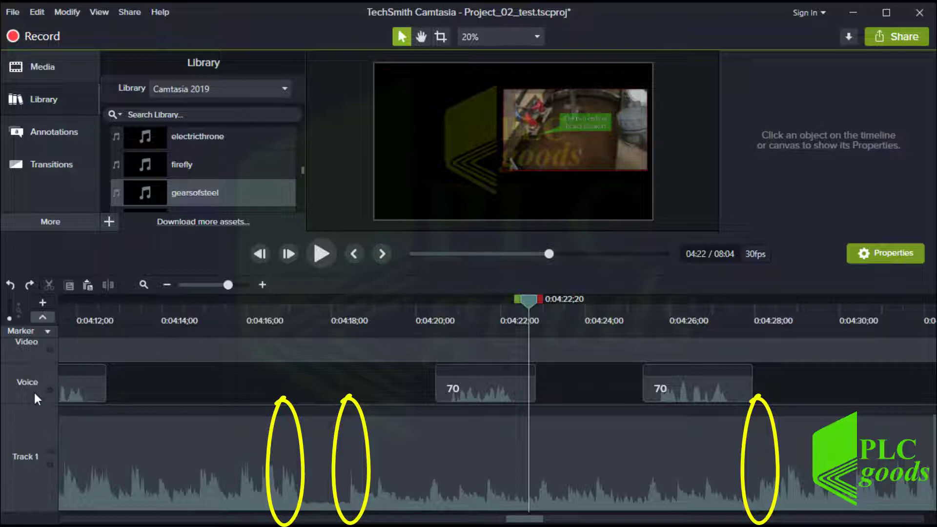
{"action": "left_click_drag", "start_coordinate": [30, 406], "coordinate": [31, 482]}
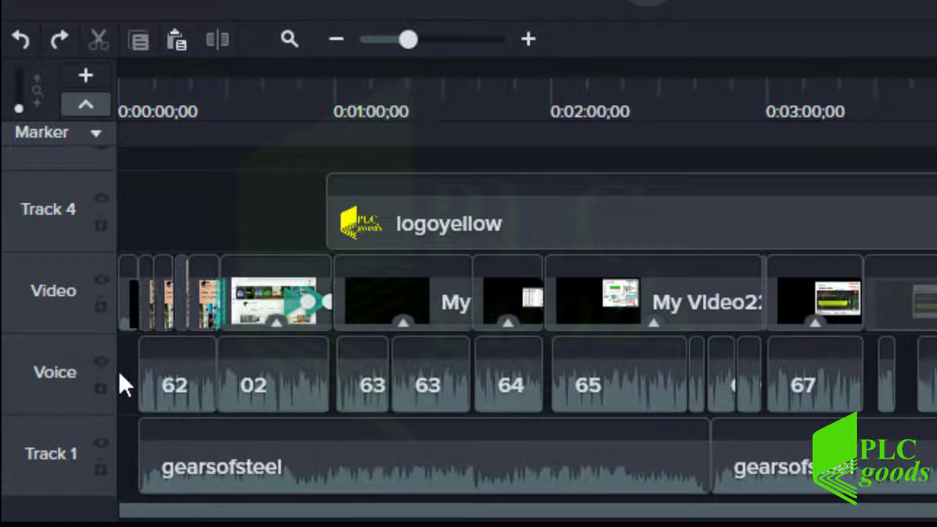
Turn the Voice track off and back on.
{"action": "left_click", "coordinate": [99, 362]}
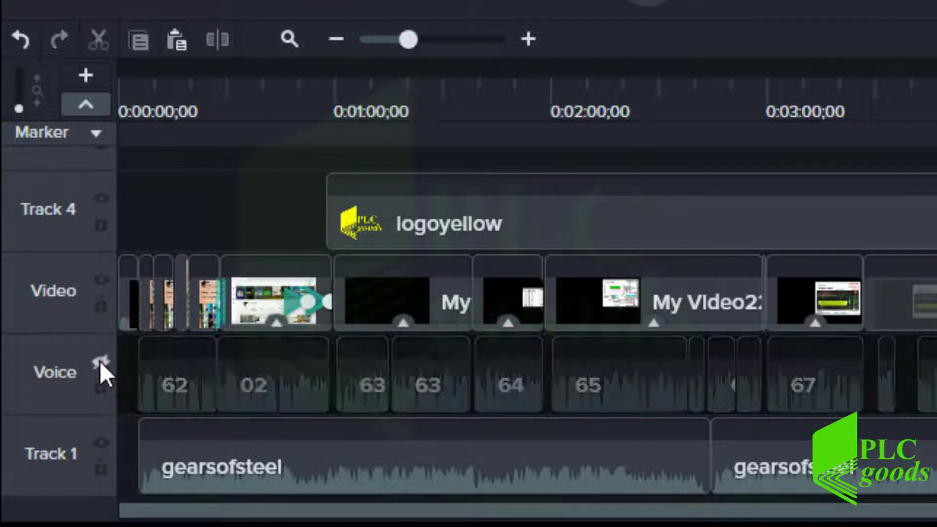
{"action": "left_click", "coordinate": [99, 362]}
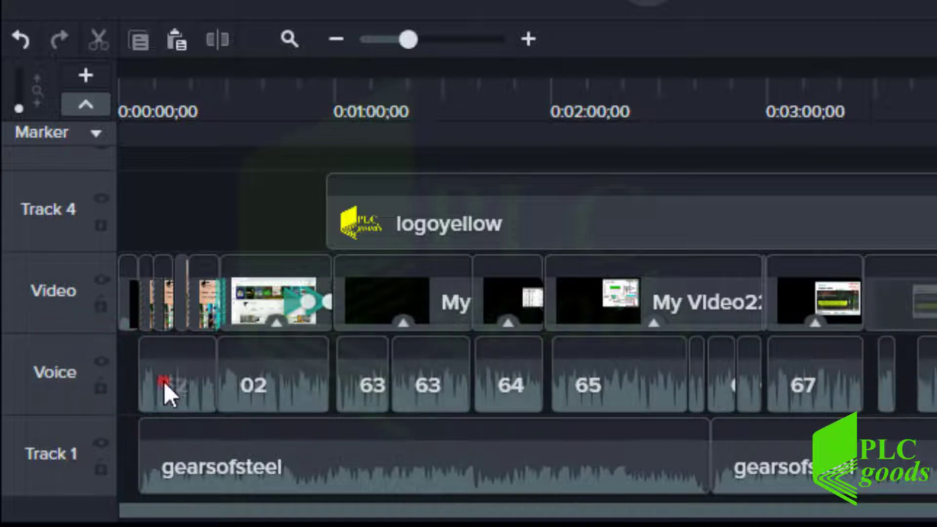
Try voice clip 62 on Track 4 while toggling that track off and on, and return the clip to the start of the Voice track.
{"action": "left_click_drag", "start_coordinate": [164, 382], "coordinate": [175, 209]}
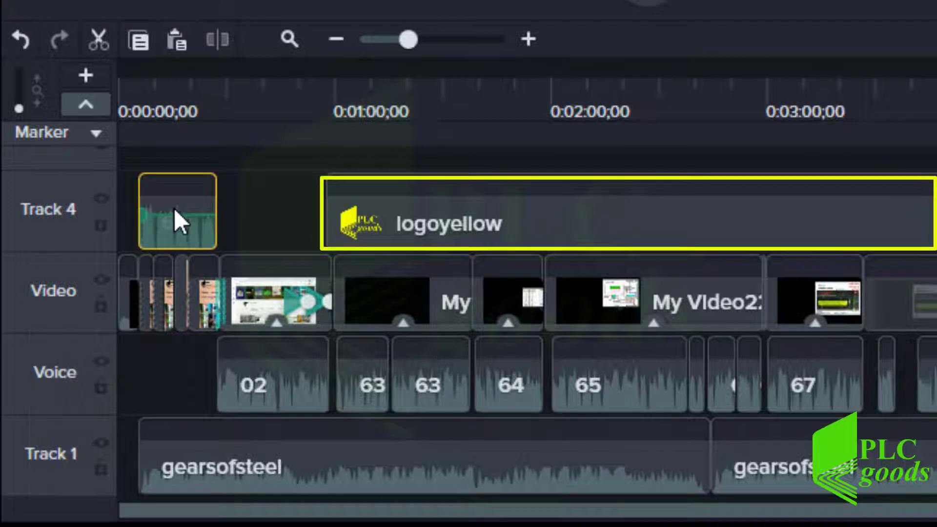
{"action": "left_click", "coordinate": [100, 200]}
{"action": "left_click", "coordinate": [100, 199]}
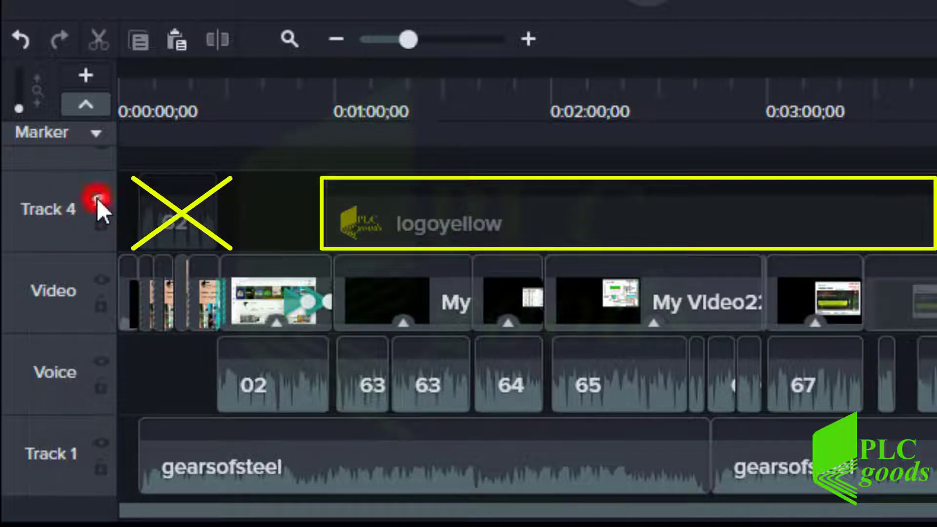
{"action": "left_click_drag", "start_coordinate": [151, 229], "coordinate": [158, 397]}
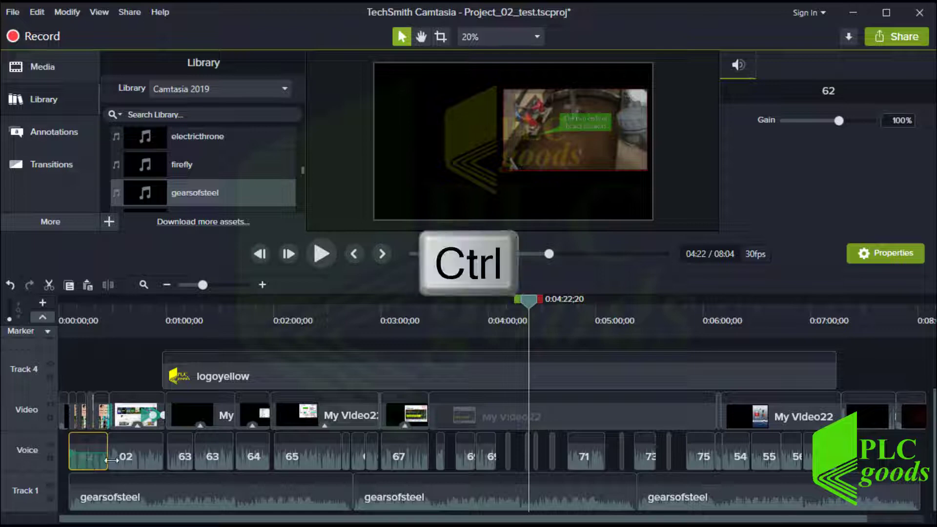
Select all clips on the Voice track, from the first clip 62 through clip 57.
{"action": "left_click", "coordinate": [132, 458], "text": "ctrl"}
{"action": "left_click", "coordinate": [204, 455], "text": "ctrl"}
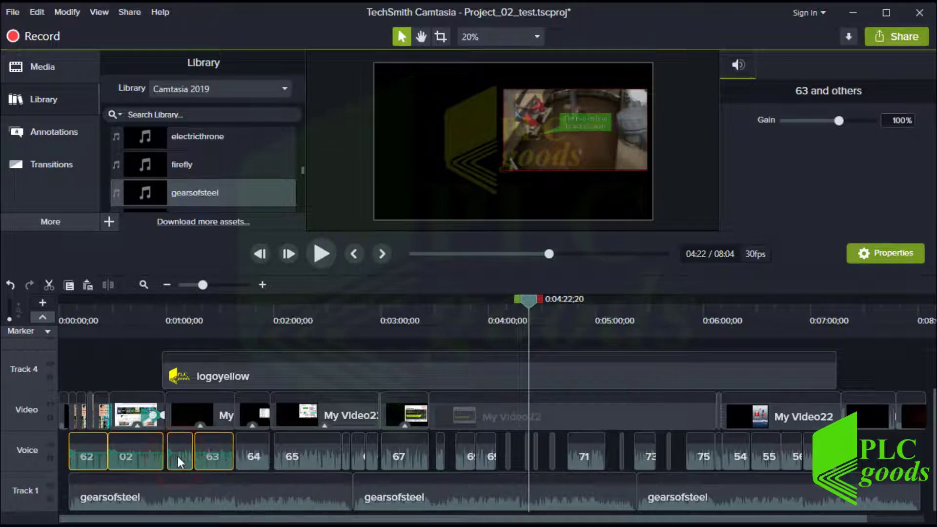
{"action": "left_click", "coordinate": [62, 458]}
{"action": "left_click_drag", "start_coordinate": [62, 458], "coordinate": [840, 454]}
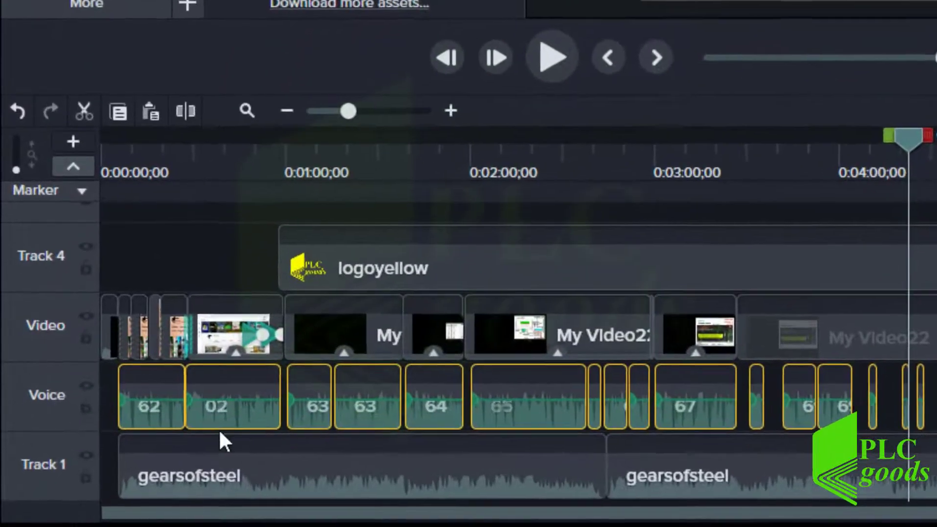
Select all media on the Video track.
{"action": "left_click", "coordinate": [25, 419]}
{"action": "right_click", "coordinate": [46, 346]}
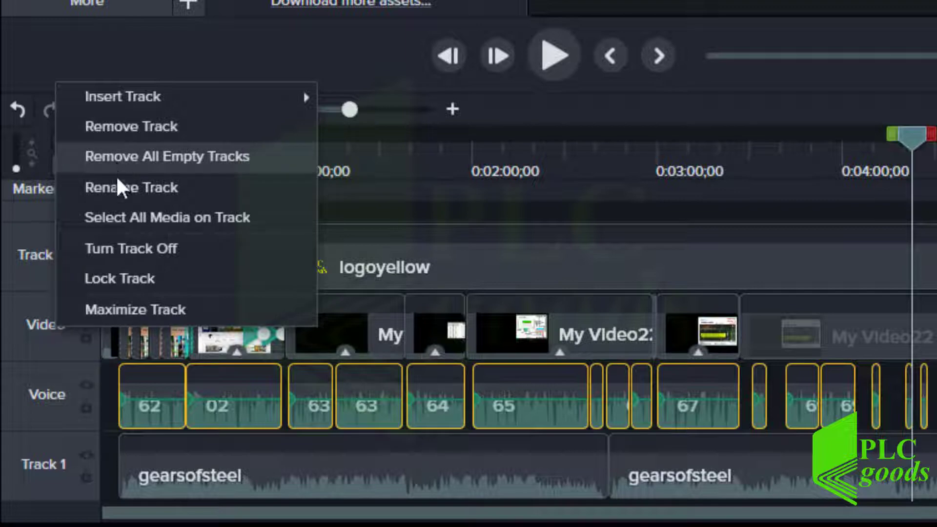
{"action": "left_click", "coordinate": [120, 218]}
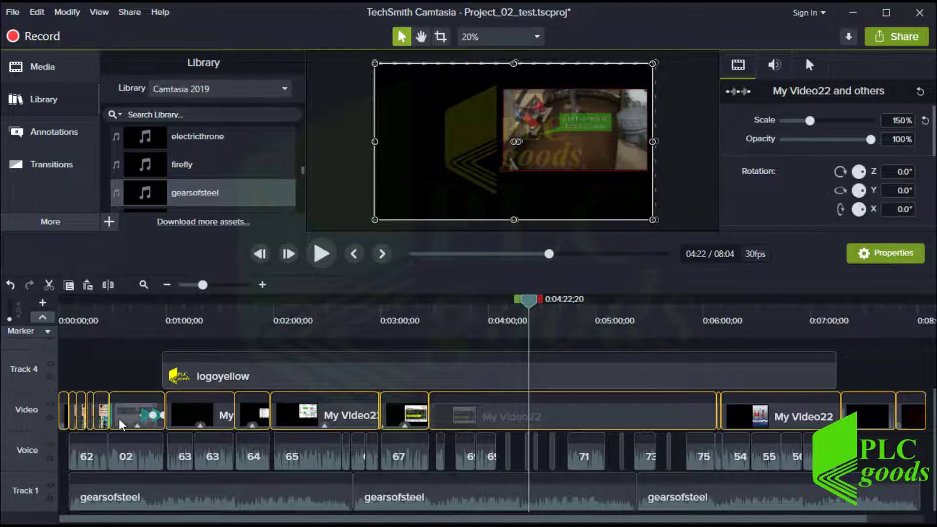
{"action": "left_click_drag", "start_coordinate": [123, 419], "coordinate": [57, 423]}
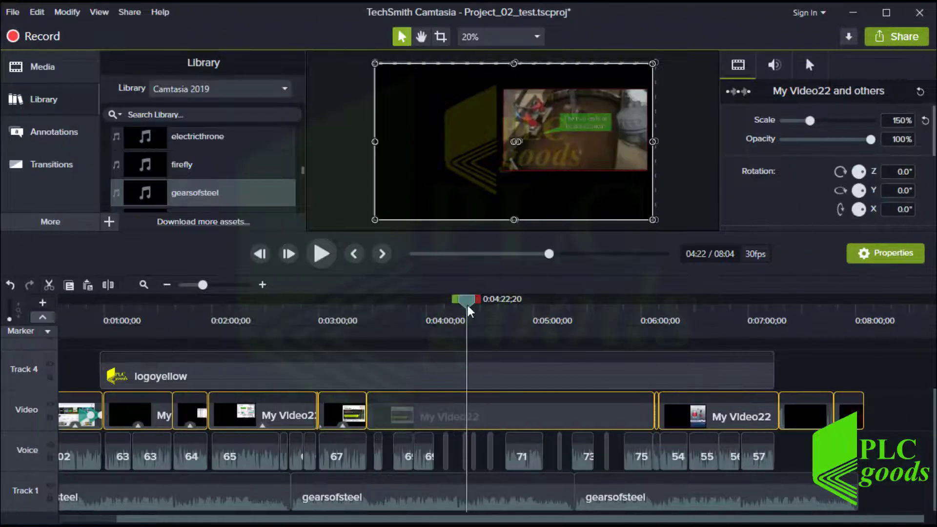
Move the playhead slightly back to 0:04:07;21, and jump it to the beginning and to the end of the timeline.
{"action": "left_click_drag", "start_coordinate": [468, 310], "coordinate": [440, 309]}
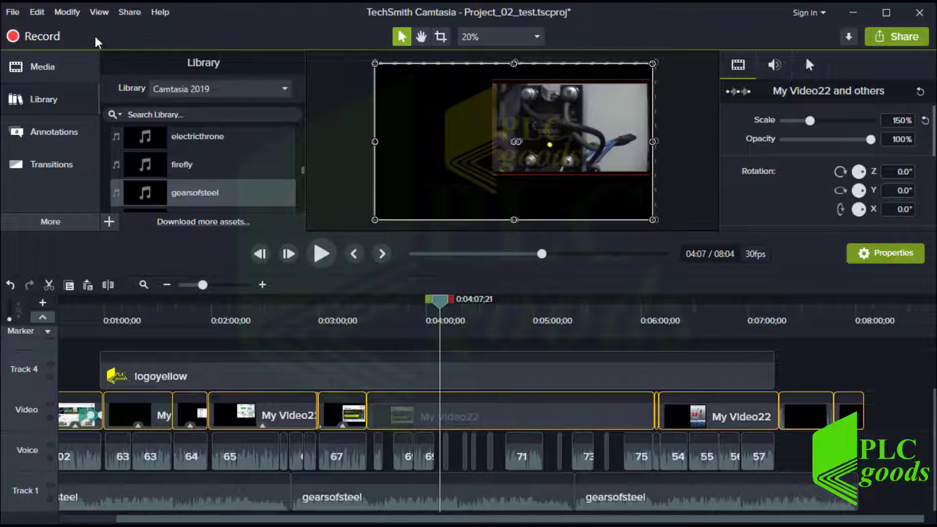
{"action": "left_click", "coordinate": [34, 14]}
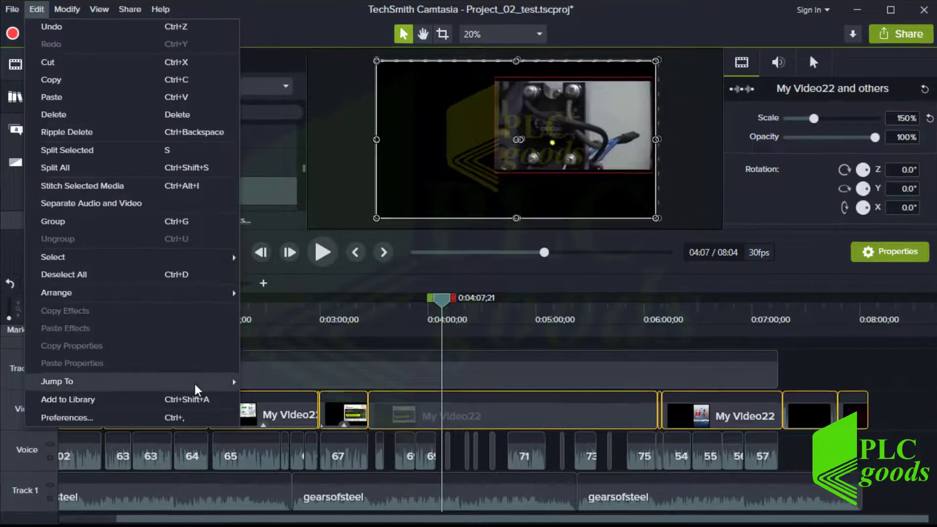
{"action": "mouse_move", "coordinate": [205, 384]}
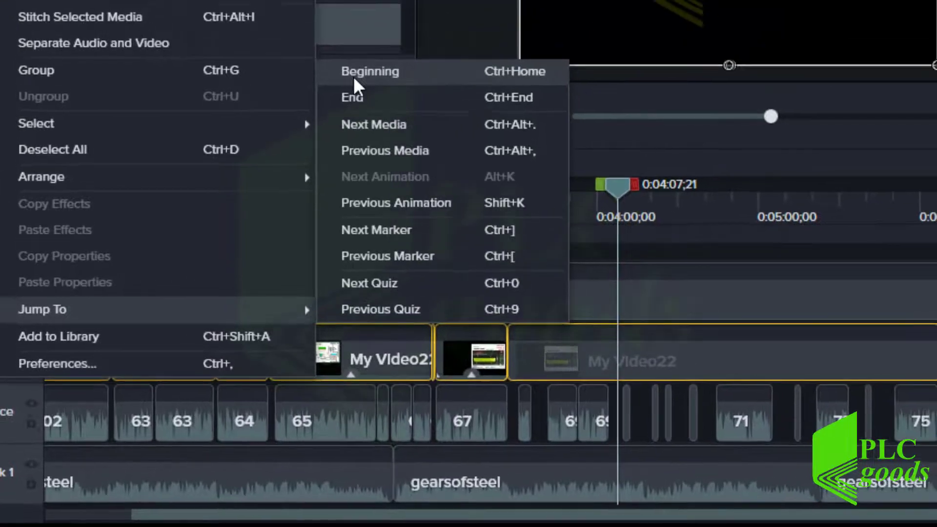
{"action": "left_click", "coordinate": [373, 42]}
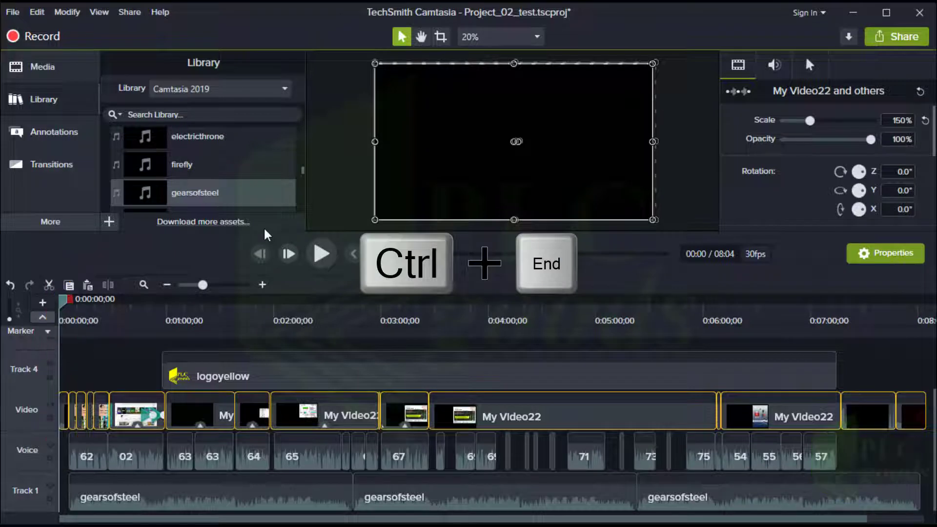
{"action": "key", "text": "ctrl+End"}
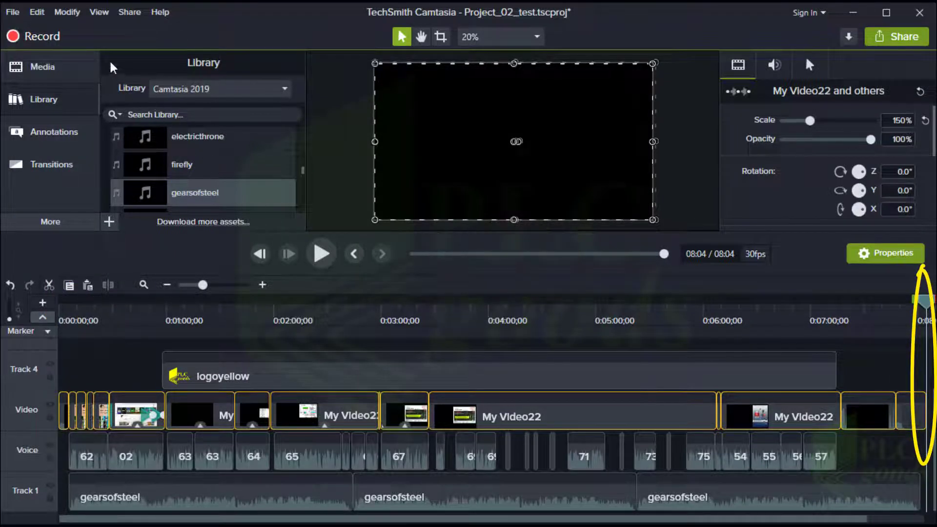
Step the playhead backward from the timeline's end through the preceding clips with Previous Media.
{"action": "left_click", "coordinate": [38, 13]}
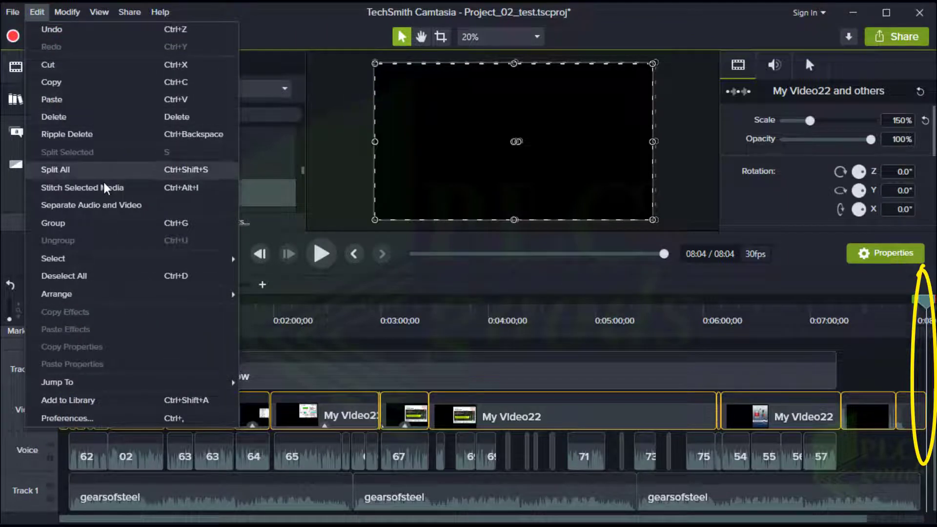
{"action": "mouse_move", "coordinate": [196, 383]}
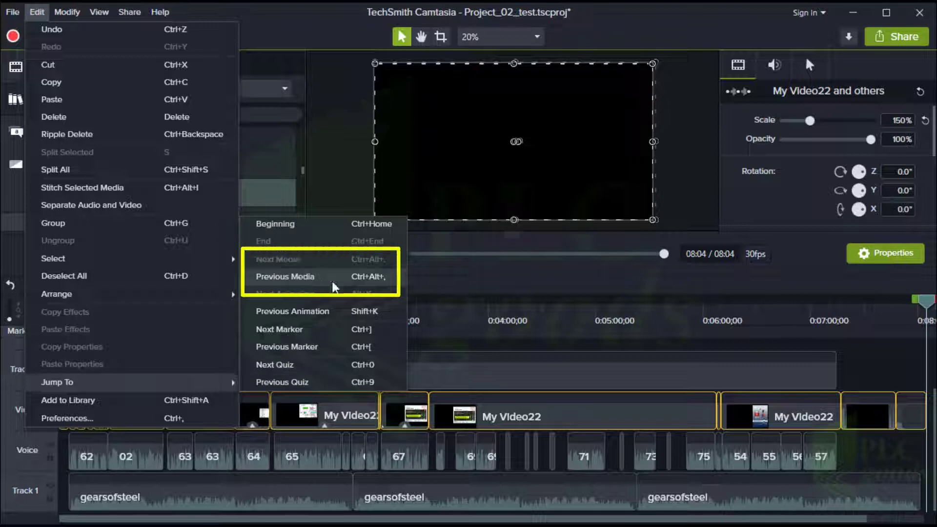
{"action": "left_click", "coordinate": [386, 277]}
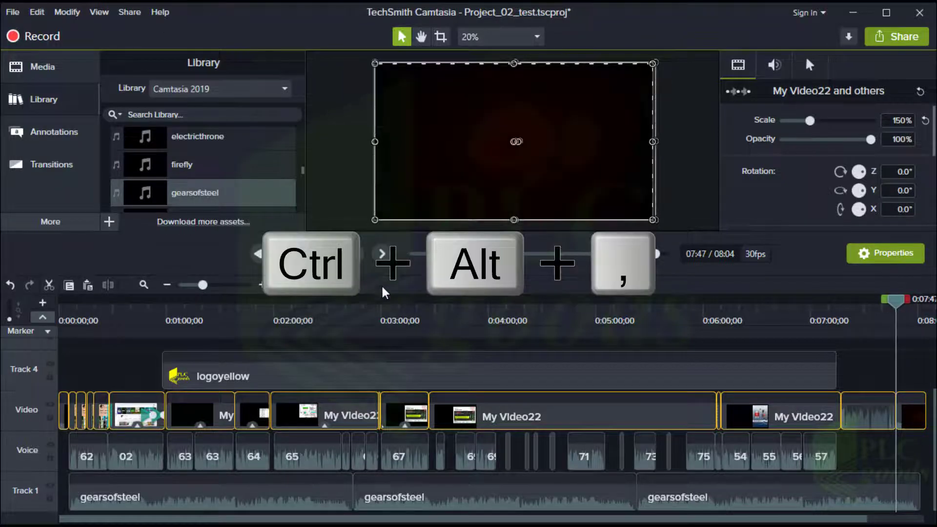
{"action": "key", "text": "ctrl+alt+comma"}
{"action": "key", "text": "ctrl+alt+comma"}
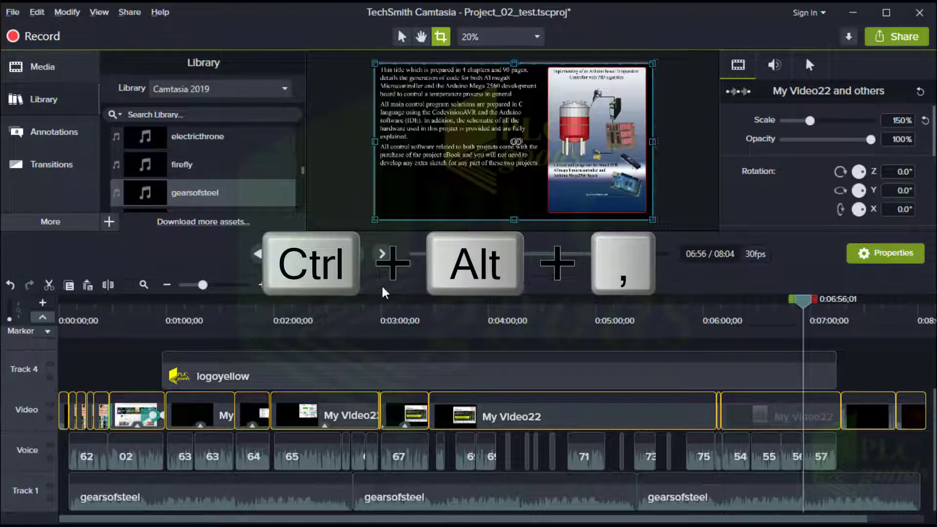
{"action": "key", "text": "ctrl+alt+comma"}
{"action": "key", "text": "ctrl+alt+comma"}
Step the playhead forward through the clips with Next Media to 0:06:56;01.
{"action": "key", "text": "ctrl+alt+period"}
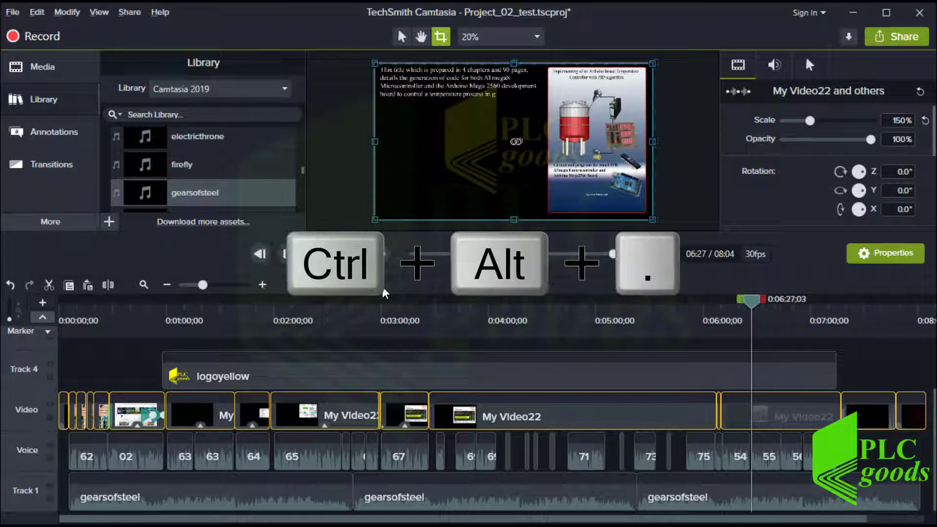
{"action": "key", "text": "ctrl+alt+period"}
{"action": "key", "text": "ctrl+alt+period"}
{"action": "key", "text": "ctrl+alt+period"}
{"action": "key", "text": "ctrl+alt+period"}
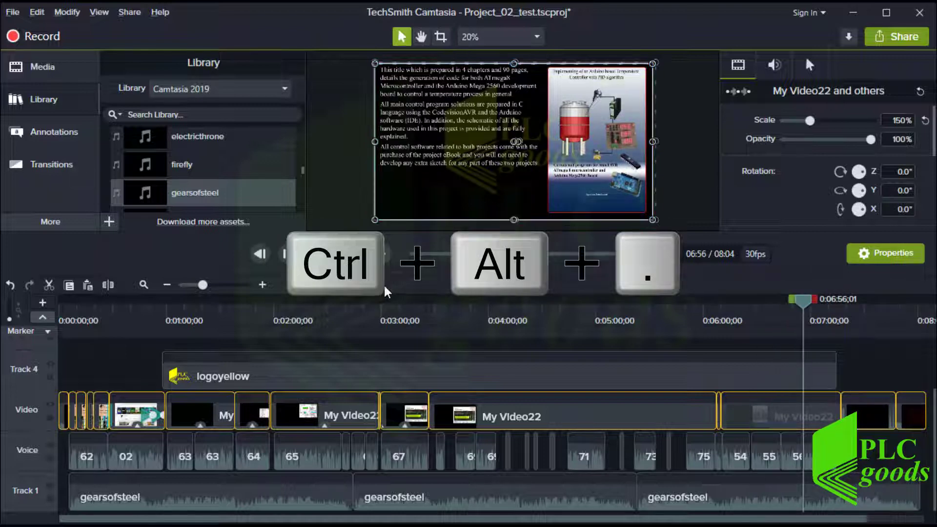
Select the timeline range from 0:06:43;26 to 0:06:56;01 and copy it.
{"action": "left_click", "coordinate": [791, 303]}
{"action": "left_click_drag", "start_coordinate": [791, 305], "coordinate": [776, 305]}
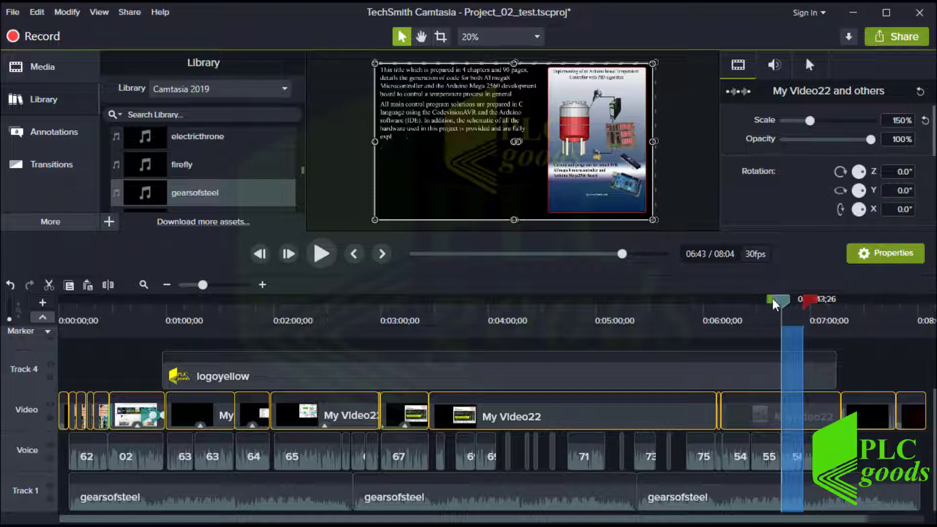
{"action": "right_click", "coordinate": [786, 411]}
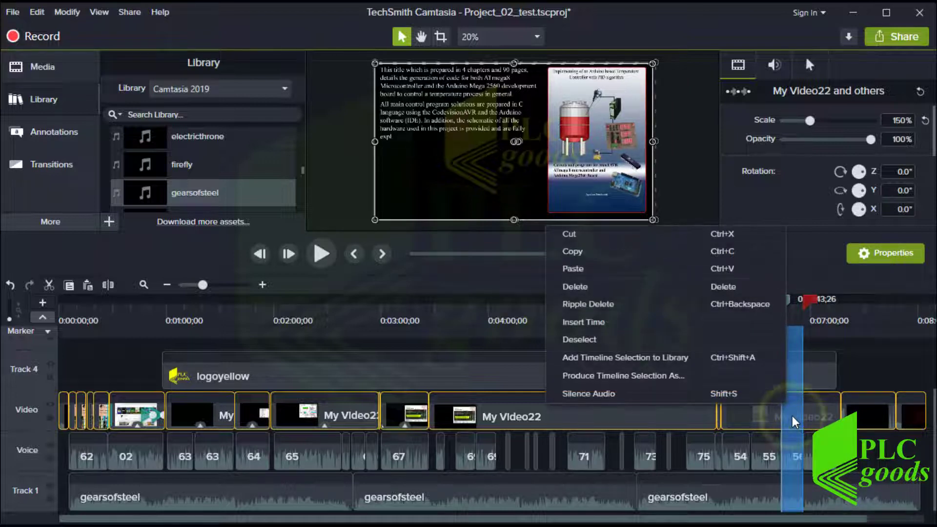
{"action": "left_click", "coordinate": [608, 255]}
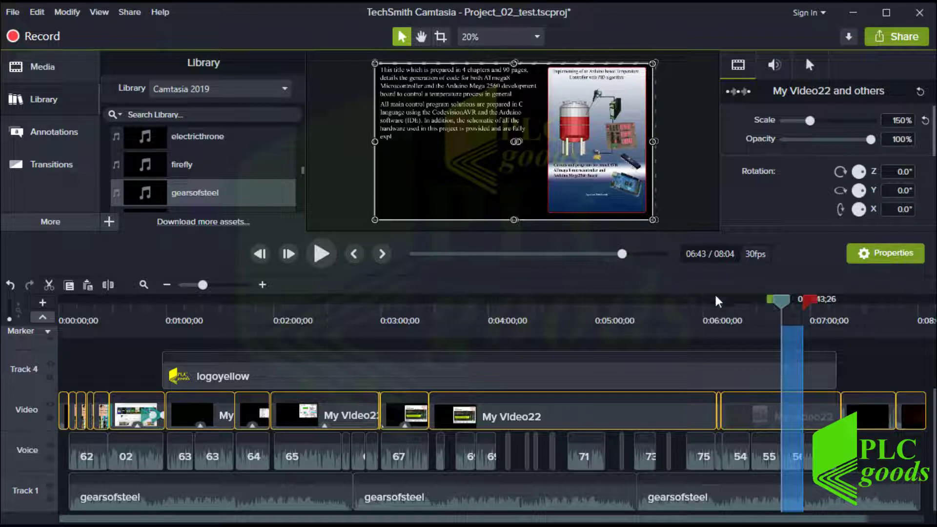
Clear the selection and paste the copied range into the empty area at the end of Track 4, after the last Video clip.
{"action": "left_click", "coordinate": [926, 369]}
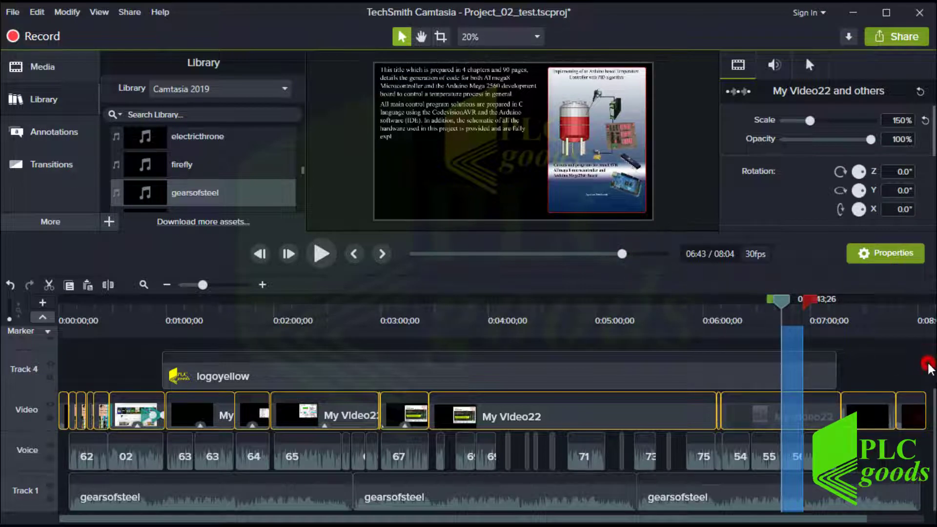
{"action": "right_click", "coordinate": [928, 369]}
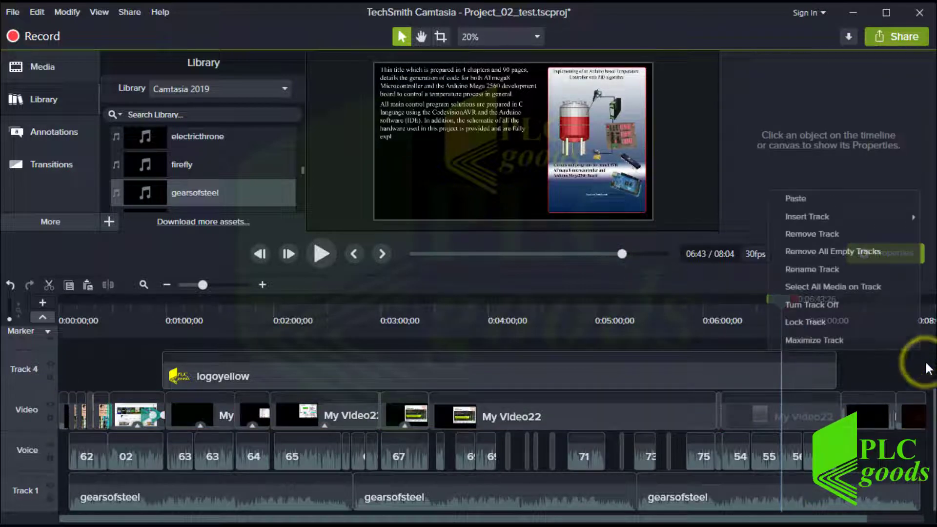
{"action": "left_click", "coordinate": [795, 195]}
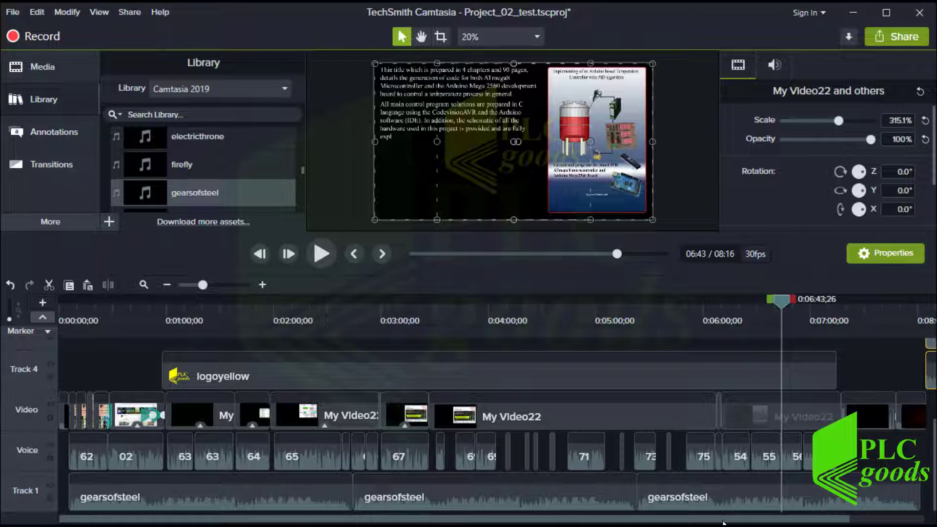
Check the pasted clips on Tracks 4, 5 and 6 near the timeline's end and undo the paste.
{"action": "left_click_drag", "start_coordinate": [723, 522], "coordinate": [871, 507]}
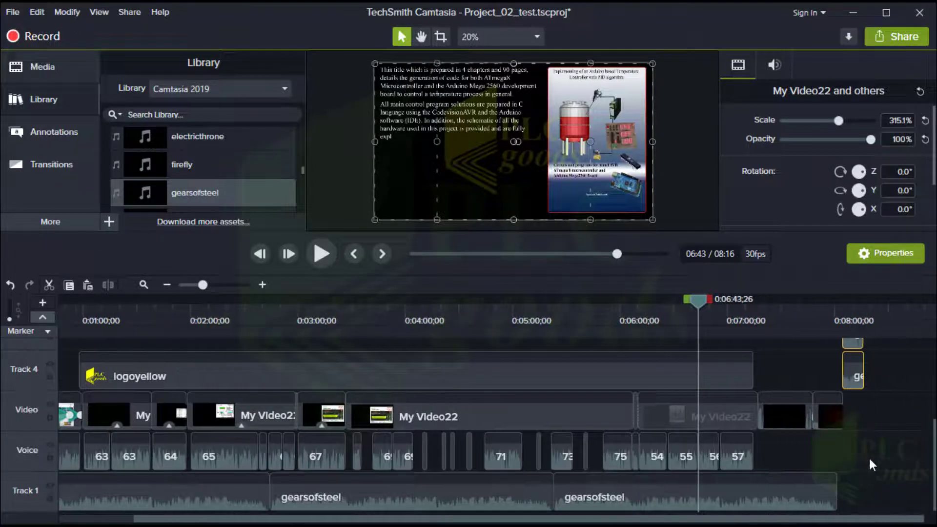
{"action": "scroll", "coordinate": [866, 438], "scroll_direction": "up", "scroll_amount": 2}
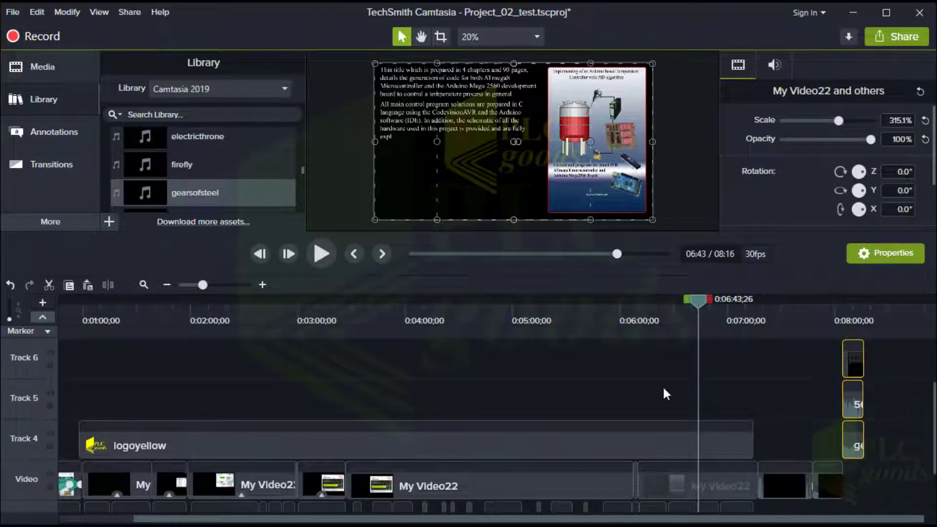
{"action": "left_click", "coordinate": [9, 287]}
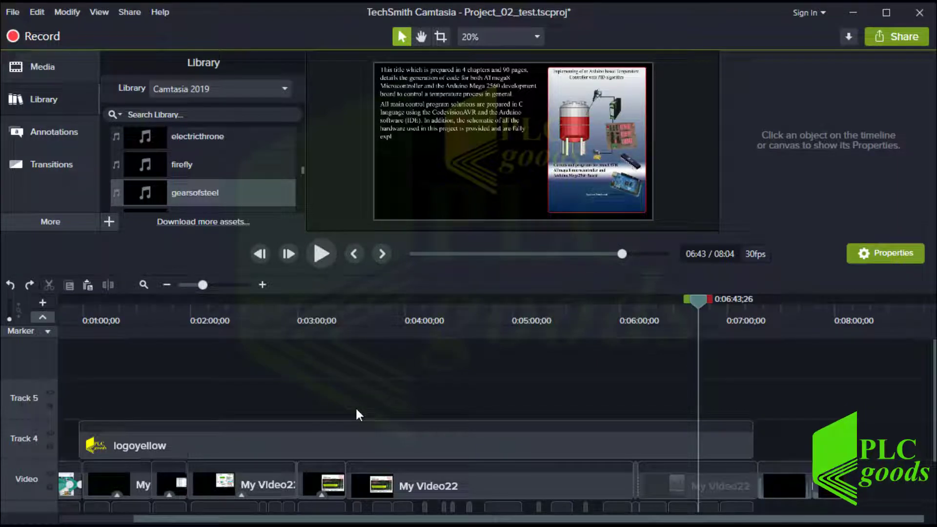
Set the logoyellow image's opacity to 27% and shift it slightly to the right on the canvas.
{"action": "left_click", "coordinate": [686, 494]}
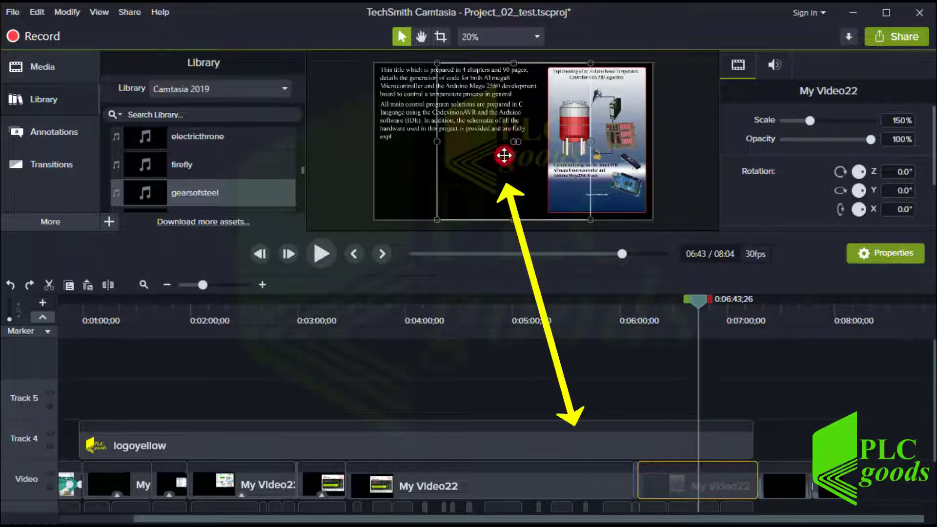
{"action": "left_click", "coordinate": [505, 157]}
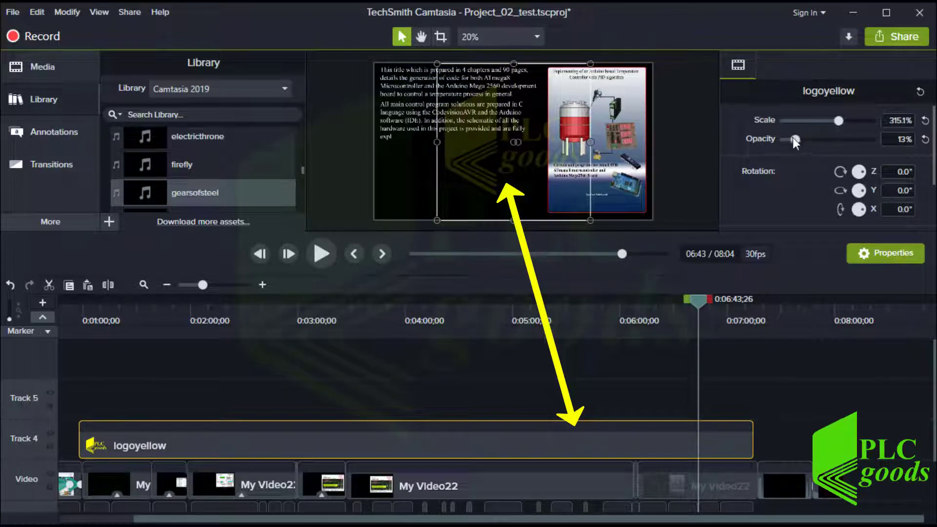
{"action": "left_click_drag", "start_coordinate": [795, 139], "coordinate": [807, 140]}
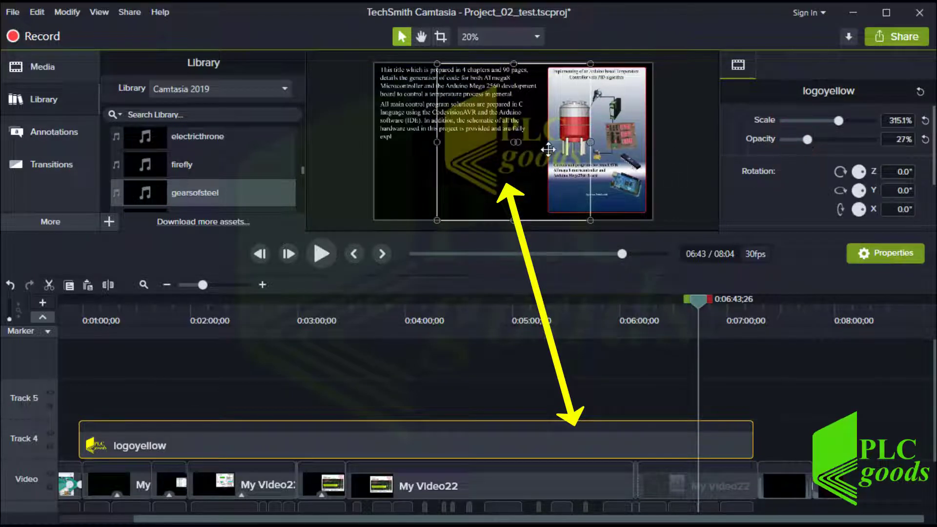
{"action": "left_click_drag", "start_coordinate": [518, 147], "coordinate": [526, 147]}
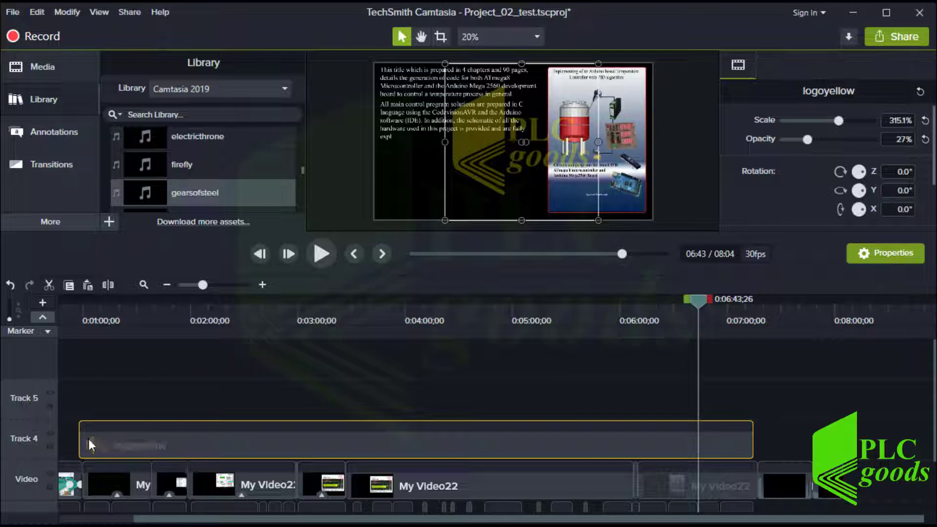
Lock and disable Track 4, select the My Video22 clip at the playhead, and try to move it on the canvas.
{"action": "left_click", "coordinate": [48, 443]}
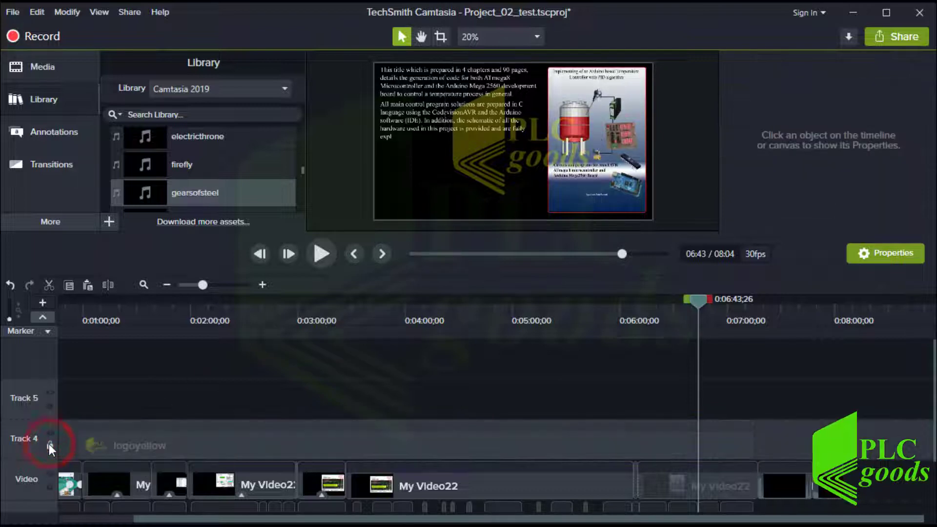
{"action": "left_click", "coordinate": [49, 434]}
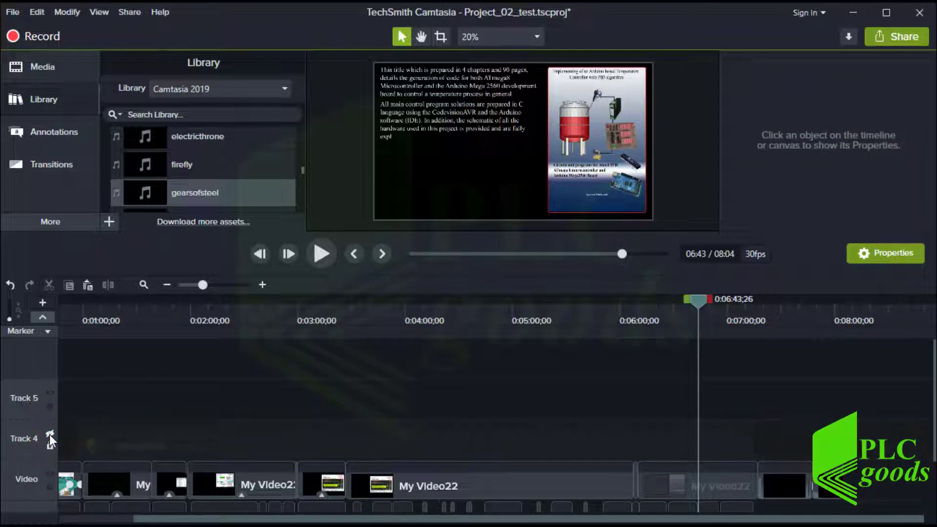
{"action": "left_click", "coordinate": [681, 483]}
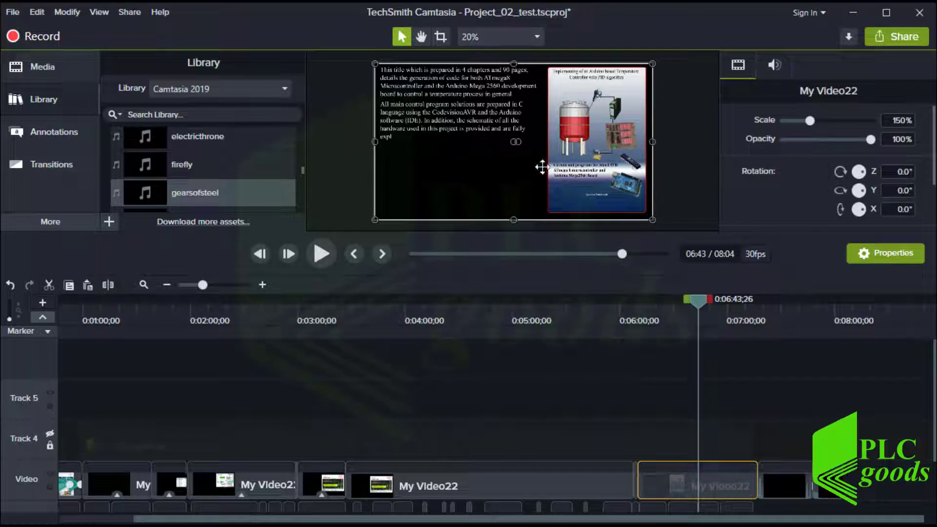
{"action": "mouse_move", "coordinate": [540, 165]}
{"action": "left_mouse_down"}
{"action": "mouse_move", "coordinate": [508, 168]}
{"action": "mouse_move", "coordinate": [545, 166]}
{"action": "left_mouse_up"}
Toggle the lock on Track 4 and enable the track again.
{"action": "left_click", "coordinate": [48, 444]}
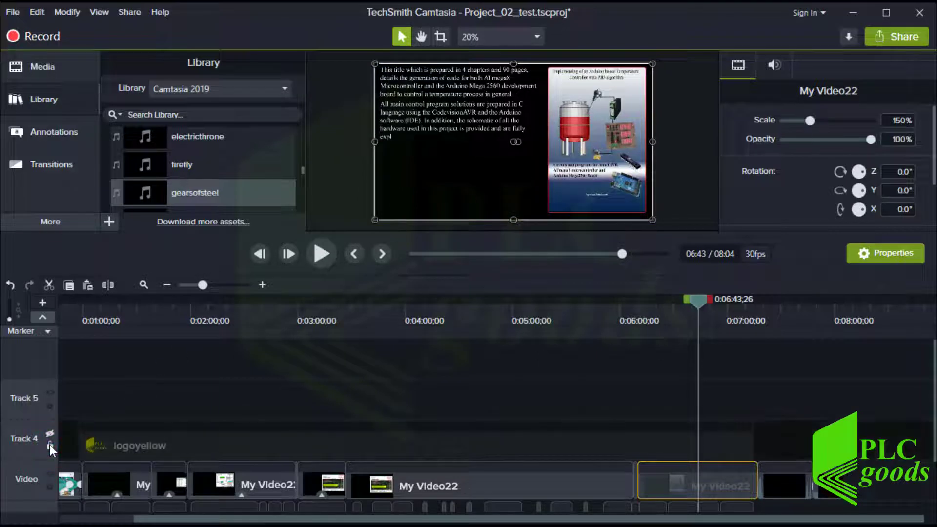
{"action": "left_click", "coordinate": [49, 444]}
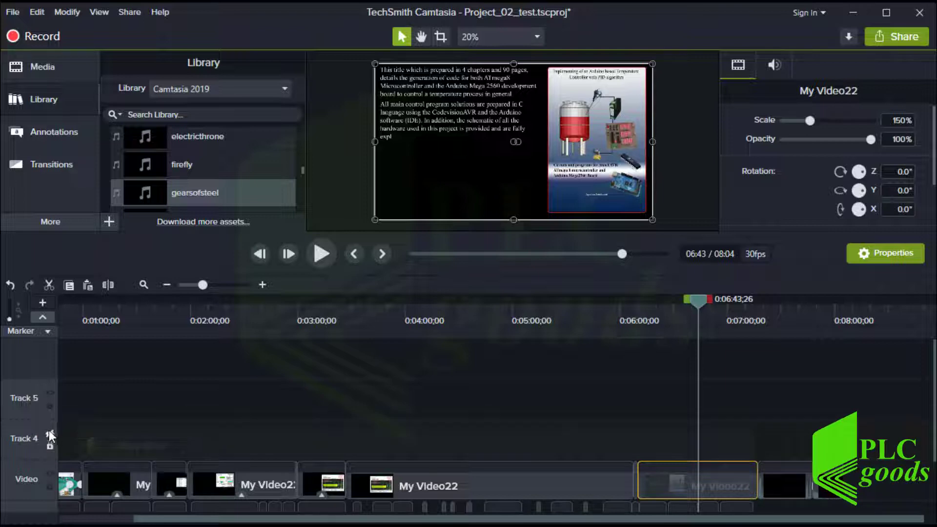
{"action": "left_click", "coordinate": [49, 432]}
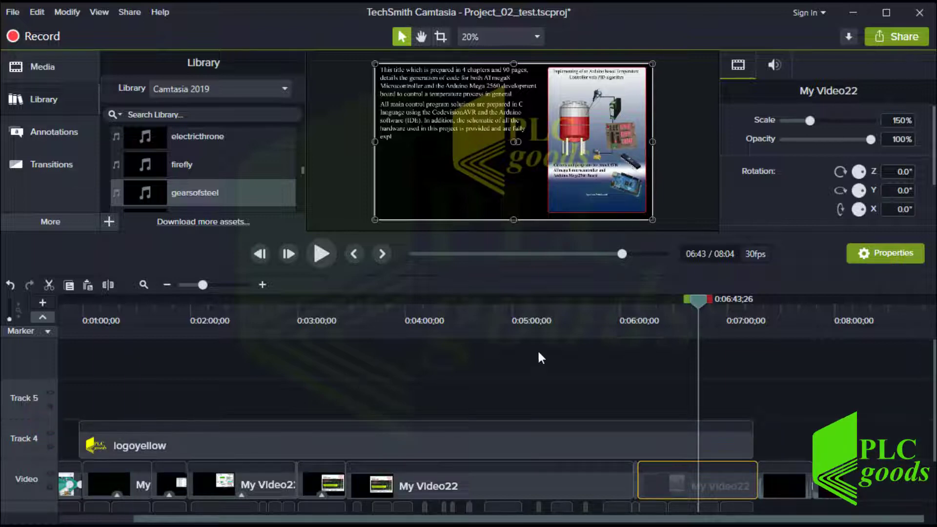
Select a timeline range ending at 0:06:54;11, lock Track 4 and Track 1, and delete the range from the Video and Voice tracks.
{"action": "mouse_move", "coordinate": [702, 301]}
{"action": "left_mouse_down"}
{"action": "mouse_move", "coordinate": [646, 310]}
{"action": "mouse_move", "coordinate": [640, 301]}
{"action": "mouse_move", "coordinate": [707, 299]}
{"action": "mouse_move", "coordinate": [716, 309]}
{"action": "left_mouse_up"}
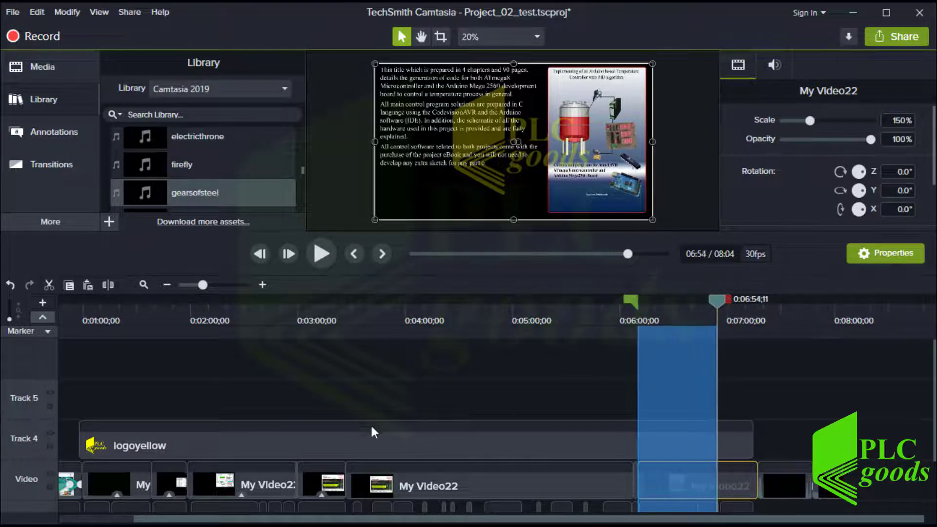
{"action": "left_click", "coordinate": [50, 445]}
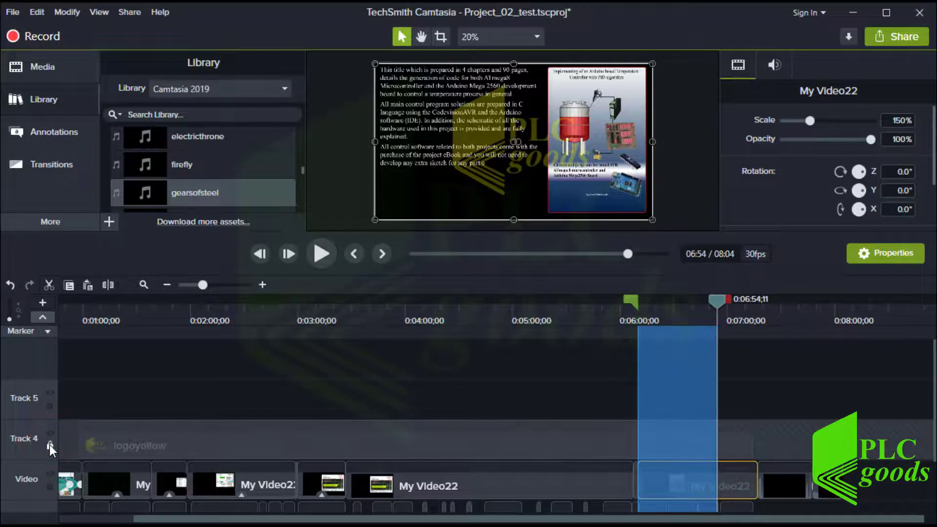
{"action": "scroll", "coordinate": [49, 444], "scroll_direction": "down", "scroll_amount": 2}
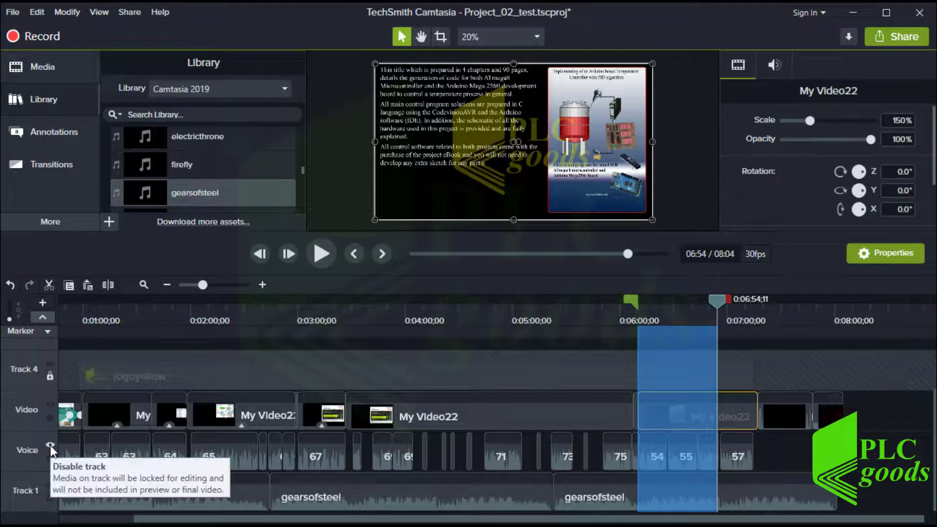
{"action": "left_click", "coordinate": [48, 497]}
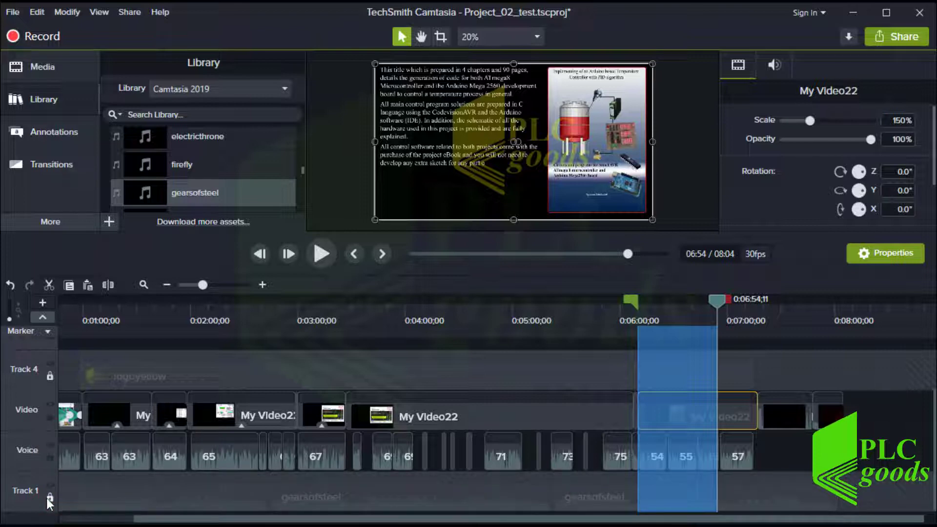
{"action": "key", "text": "Delete"}
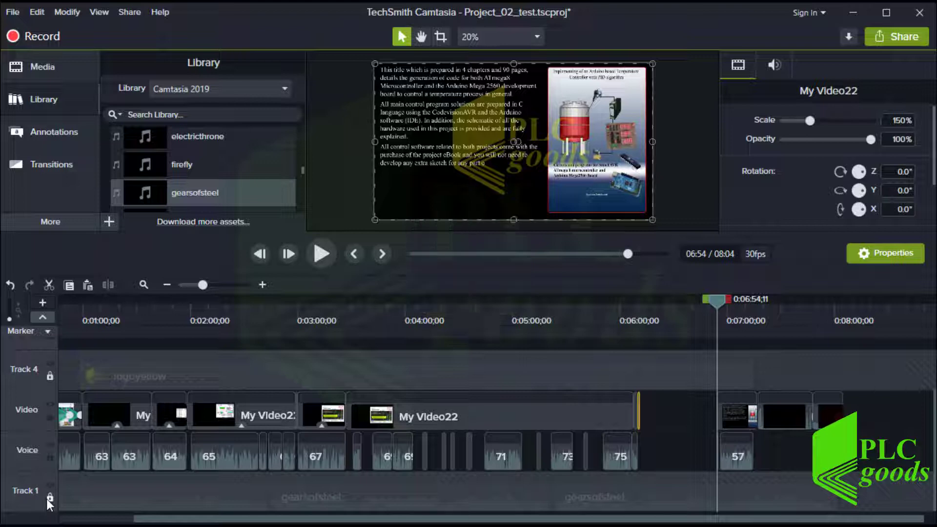
Undo the range deletion and cut the range starting at 0:06:26;15 from the unlocked Video and Voice tracks.
{"action": "key", "text": "ctrl+z"}
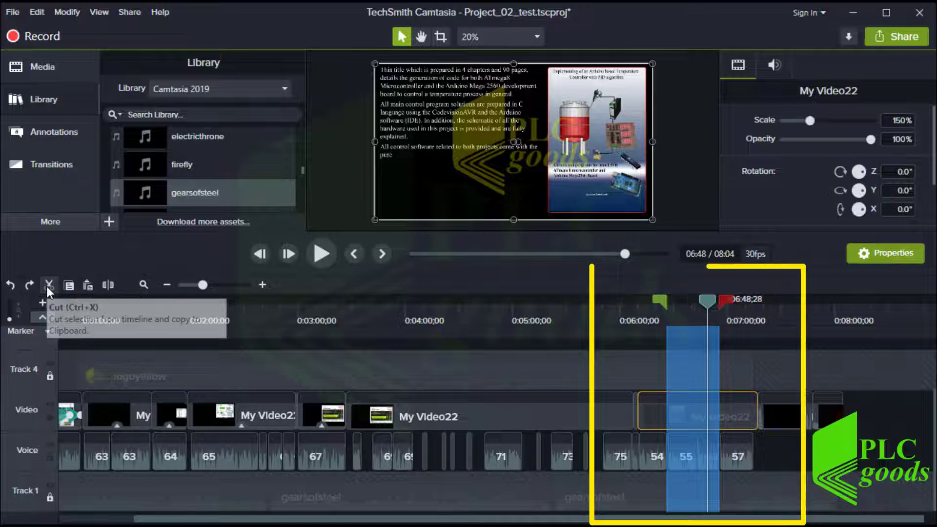
{"action": "left_click", "coordinate": [46, 286]}
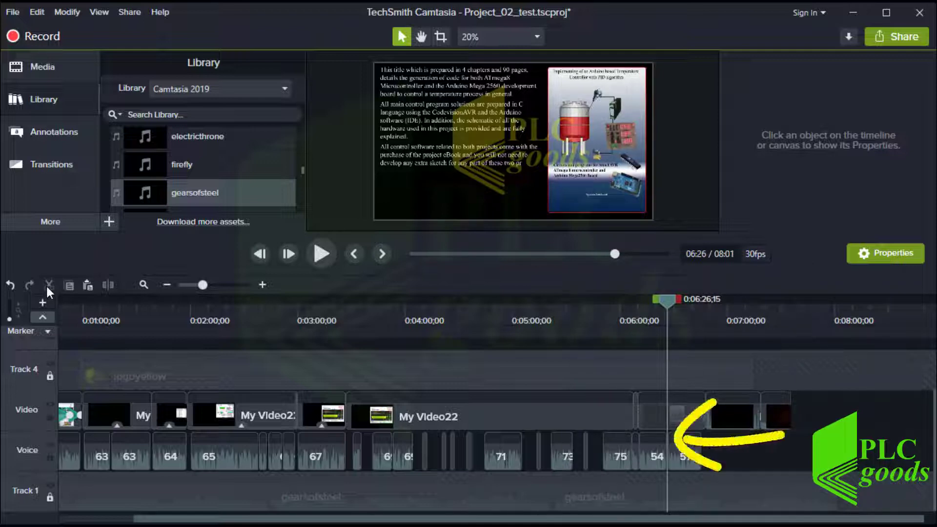
Examine the join left by the cut in the My Video22 clip, with the playhead at 0:06:27;15.
{"action": "left_click", "coordinate": [261, 283]}
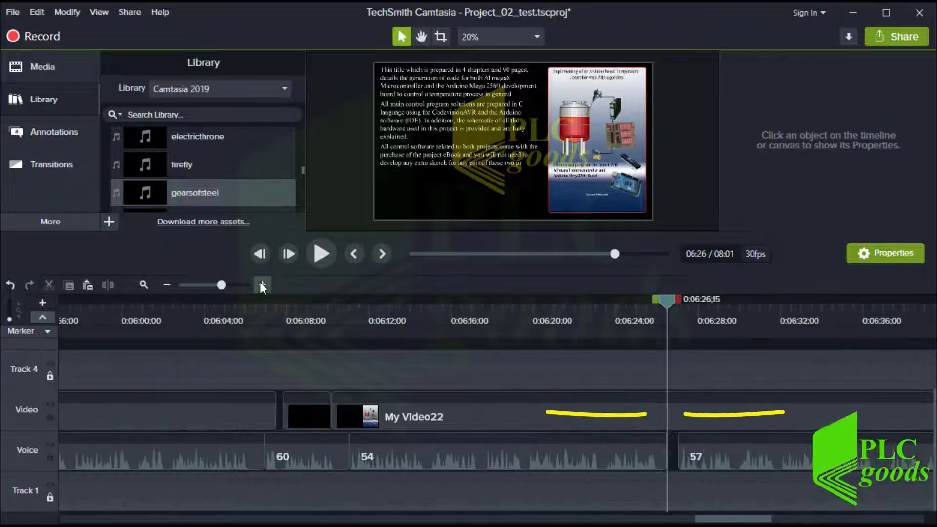
{"action": "left_click_drag", "start_coordinate": [666, 300], "coordinate": [686, 299]}
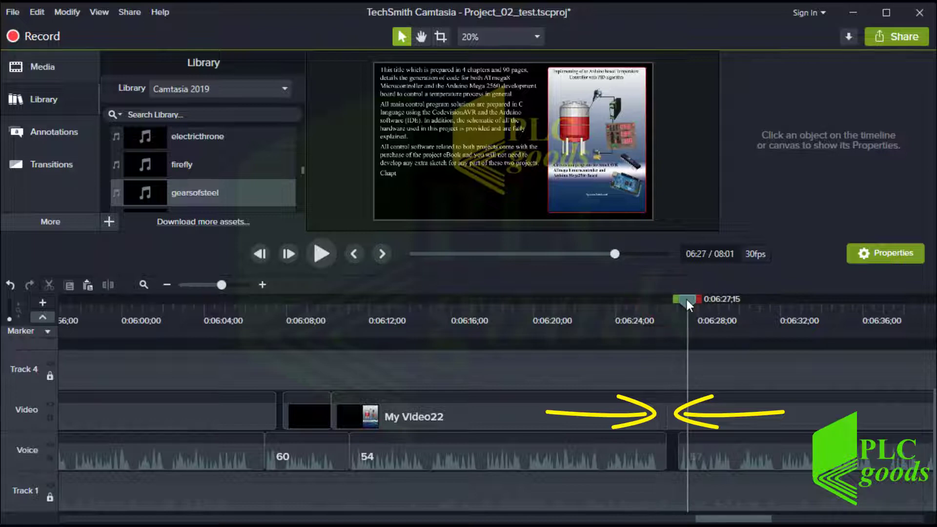
{"action": "left_click", "coordinate": [666, 420]}
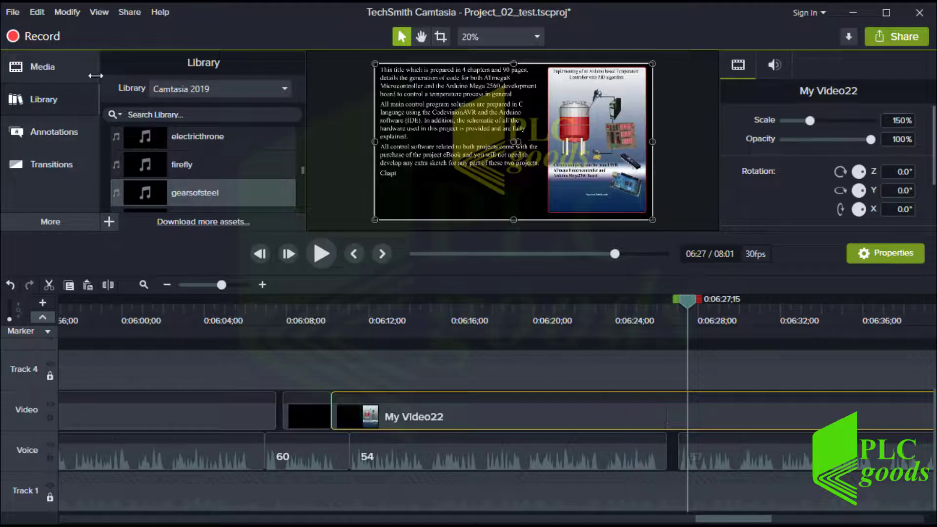
Disable auto-stitching in the program preferences.
{"action": "left_click", "coordinate": [43, 17]}
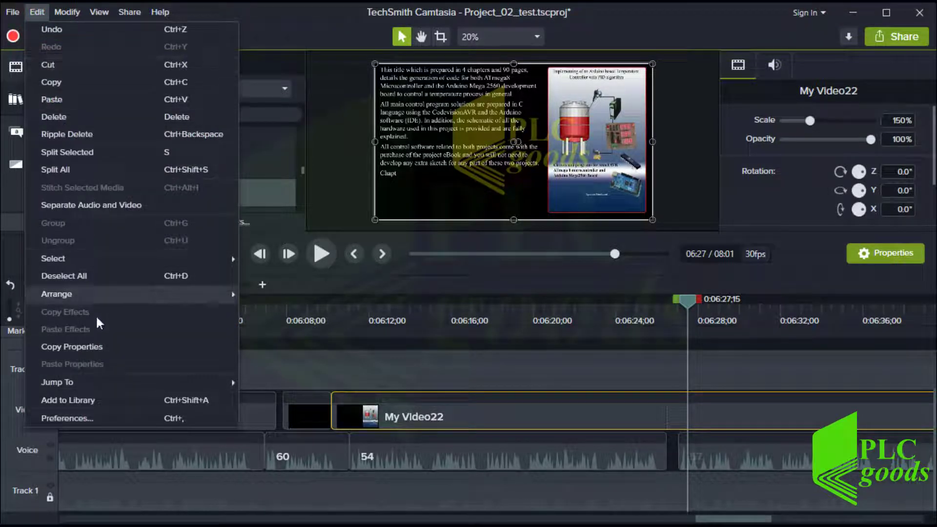
{"action": "left_click", "coordinate": [82, 417]}
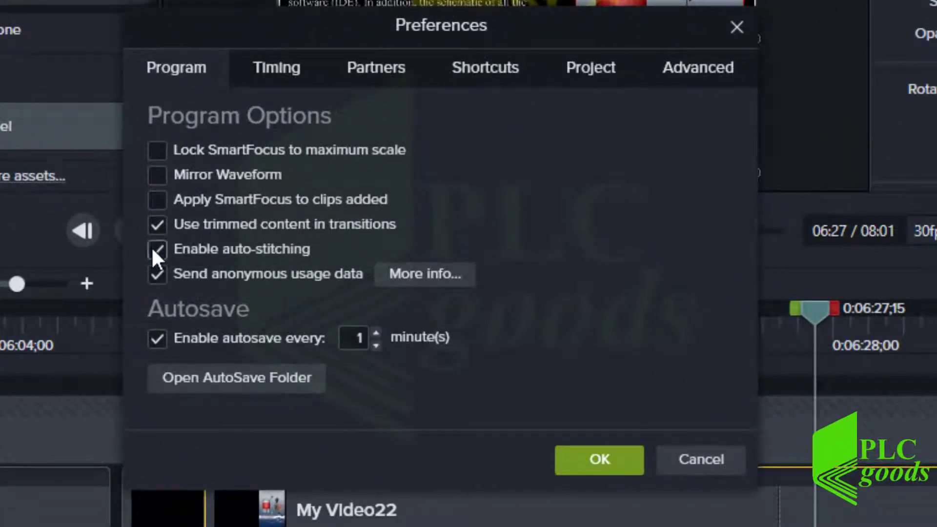
{"action": "left_click", "coordinate": [152, 249]}
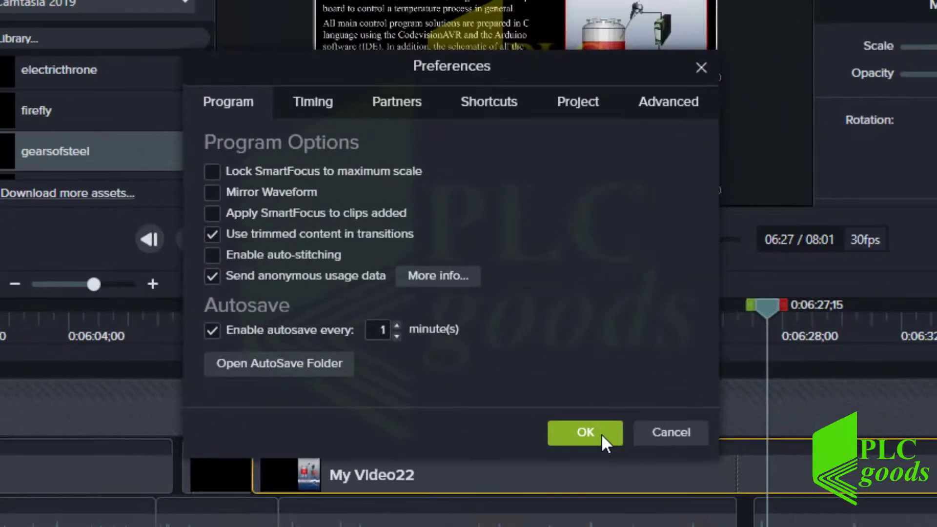
{"action": "left_click", "coordinate": [617, 461]}
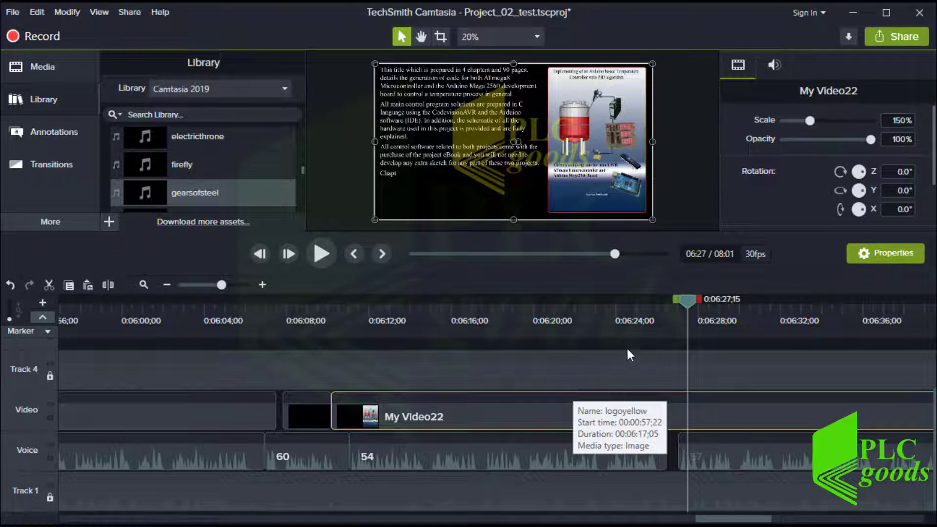
Lock the Voice track, cut the range from 0:06:29;02 to 0:06:33;12 from the Video track, and place the playhead at 0:06:29;15.
{"action": "left_click_drag", "start_coordinate": [692, 297], "coordinate": [820, 313]}
{"action": "left_click", "coordinate": [49, 457]}
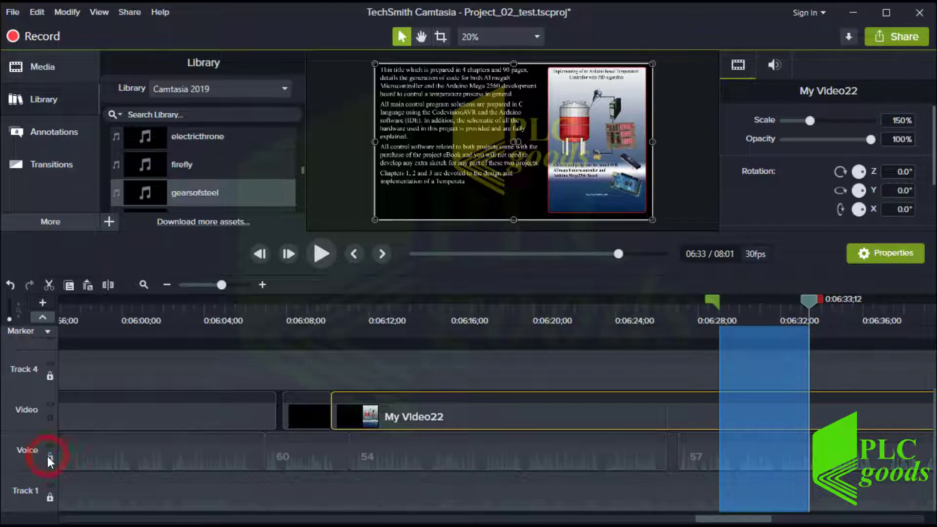
{"action": "left_click", "coordinate": [49, 284]}
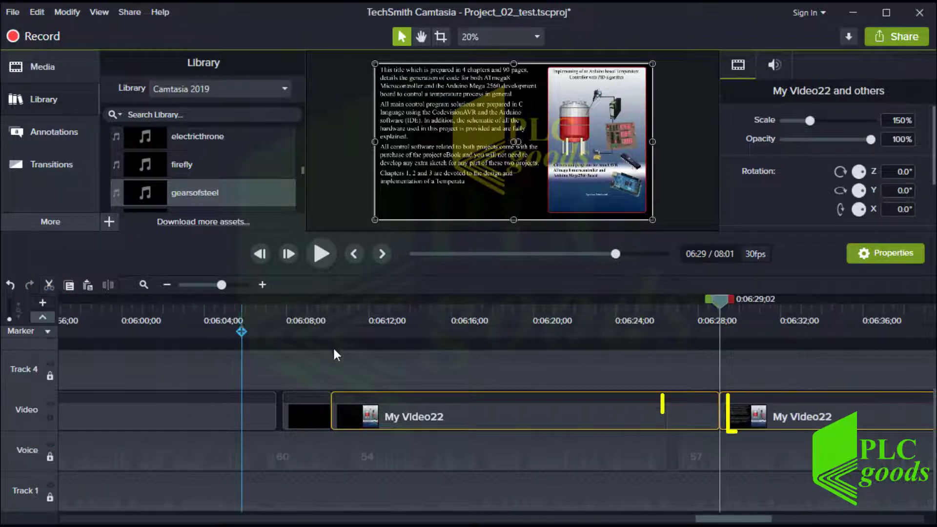
{"action": "left_click", "coordinate": [728, 303]}
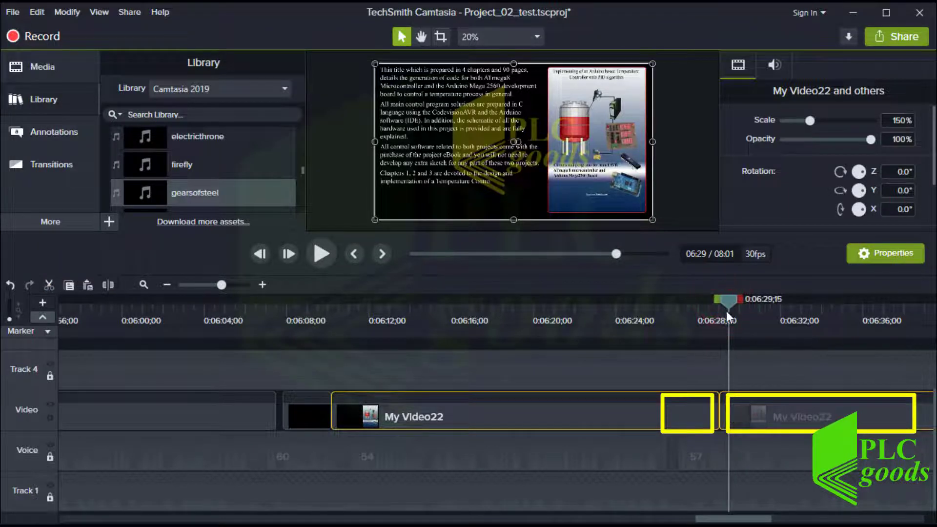
Unstitch the My Video22 clip that ends at 0:06:29;02 on the Video track.
{"action": "left_click", "coordinate": [668, 420]}
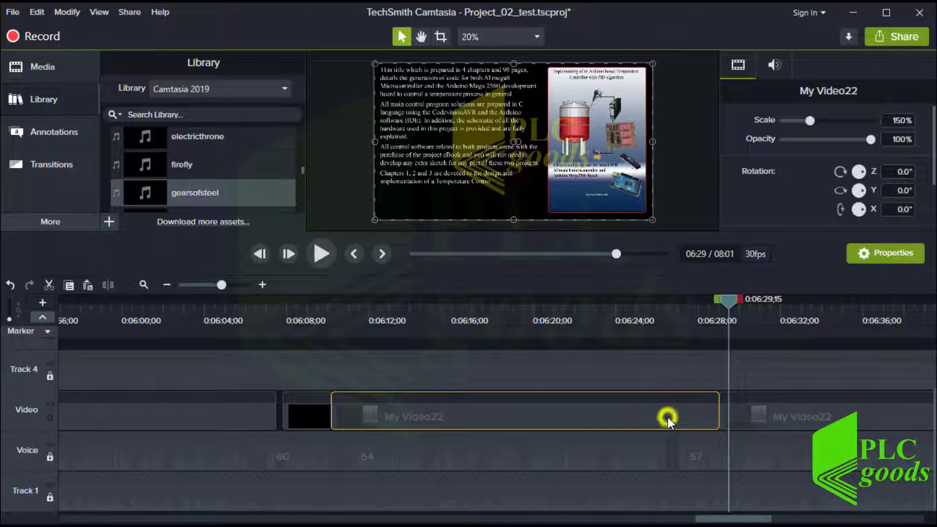
{"action": "right_click", "coordinate": [668, 420]}
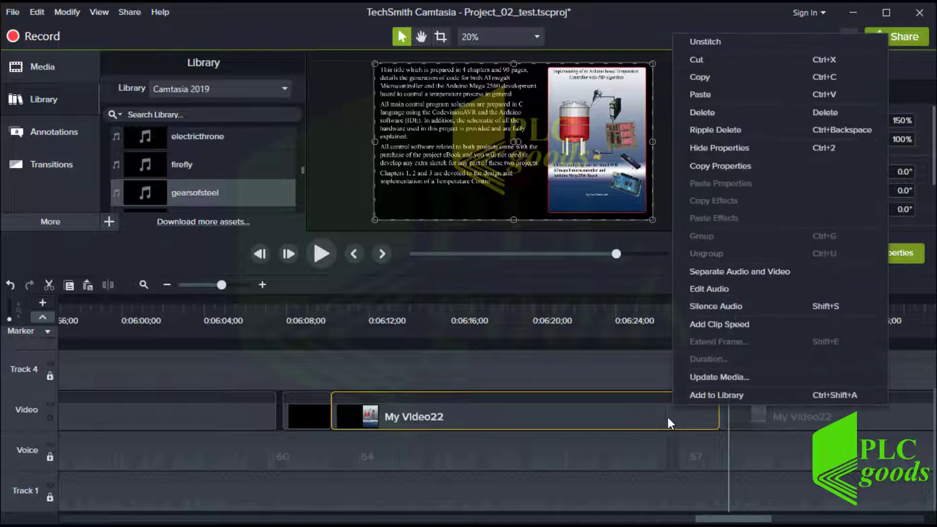
{"action": "left_click", "coordinate": [689, 43]}
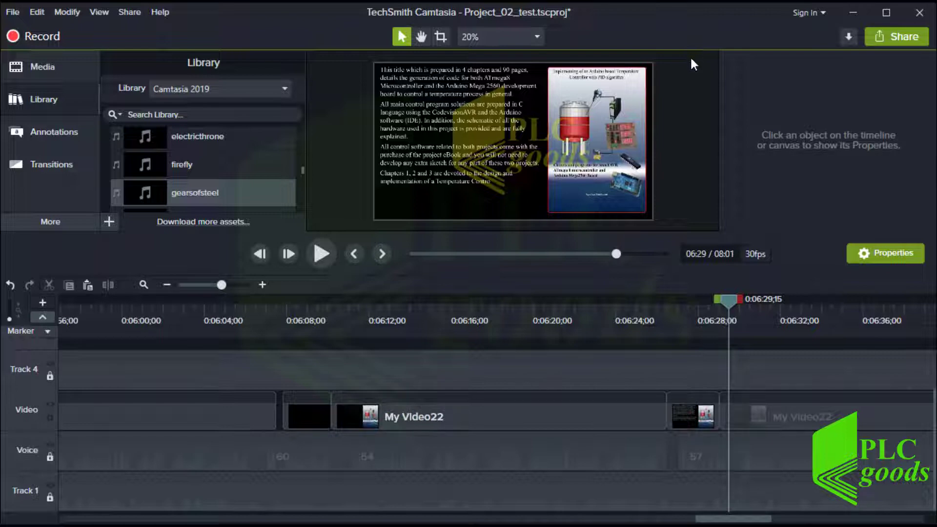
Stitch the three adjacent My Video22 clips that meet between about 0:06:26 and 0:06:29 on the Video track.
{"action": "left_click", "coordinate": [656, 413]}
{"action": "left_click", "coordinate": [689, 411], "text": "ctrl"}
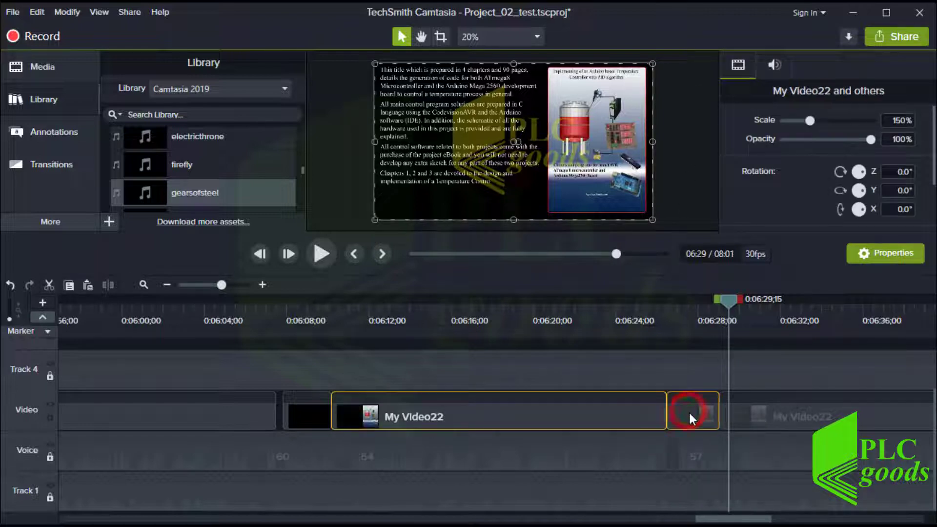
{"action": "left_click", "coordinate": [725, 422], "text": "ctrl"}
{"action": "right_click", "coordinate": [725, 421]}
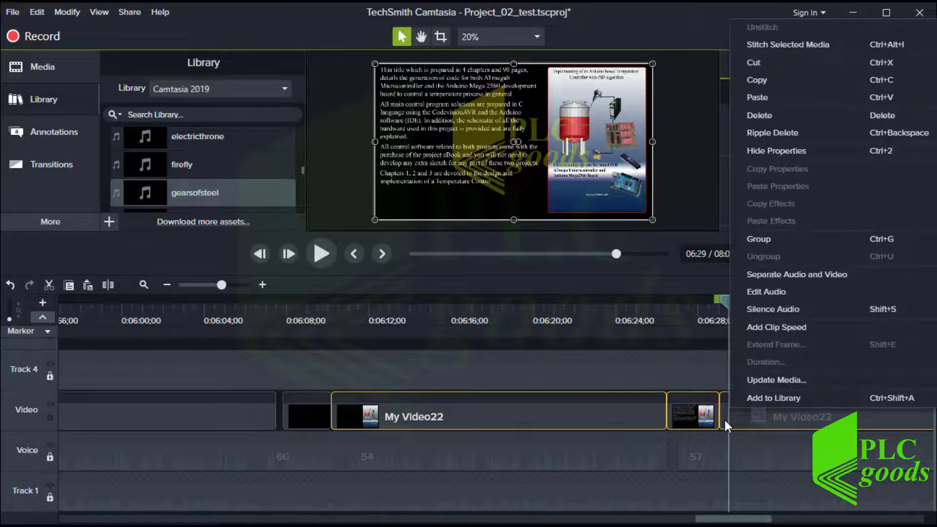
{"action": "left_click", "coordinate": [757, 48]}
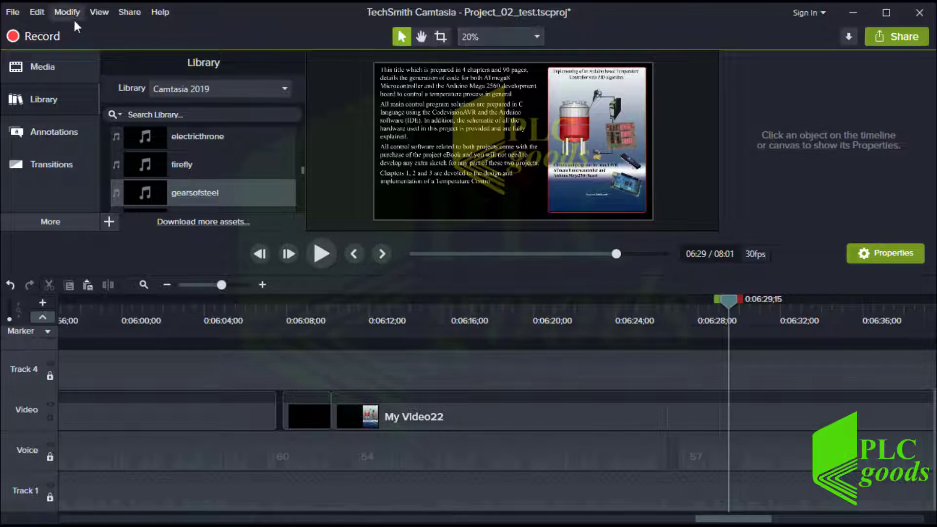
Enable auto-stitching in the program preferences.
{"action": "left_click", "coordinate": [38, 12]}
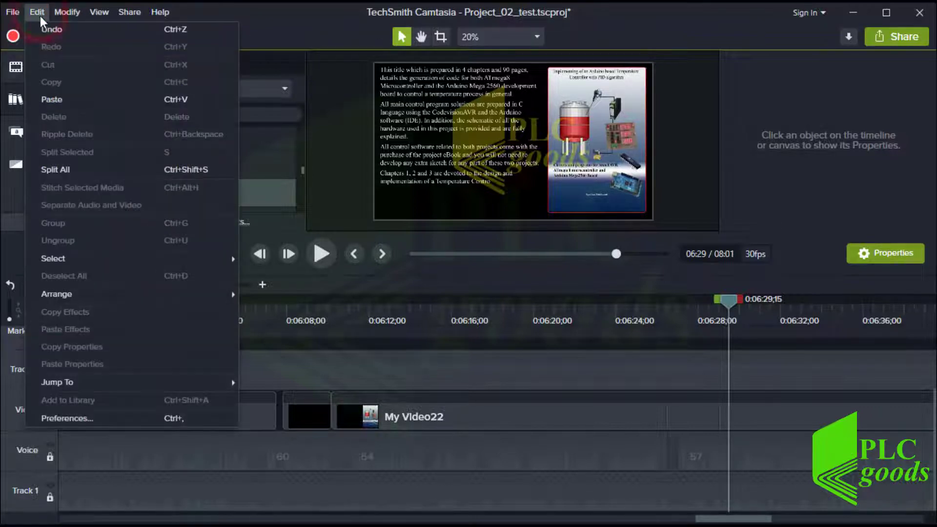
{"action": "left_click", "coordinate": [142, 417]}
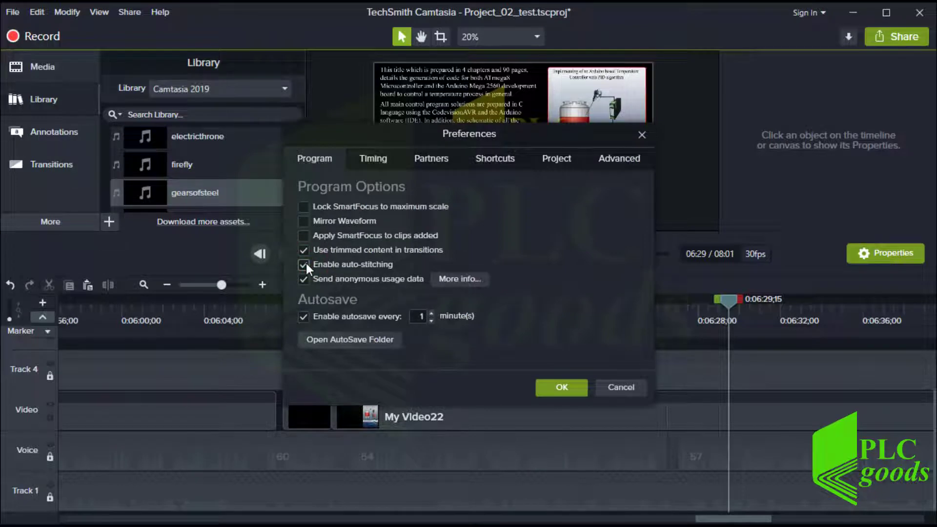
{"action": "left_click", "coordinate": [560, 388]}
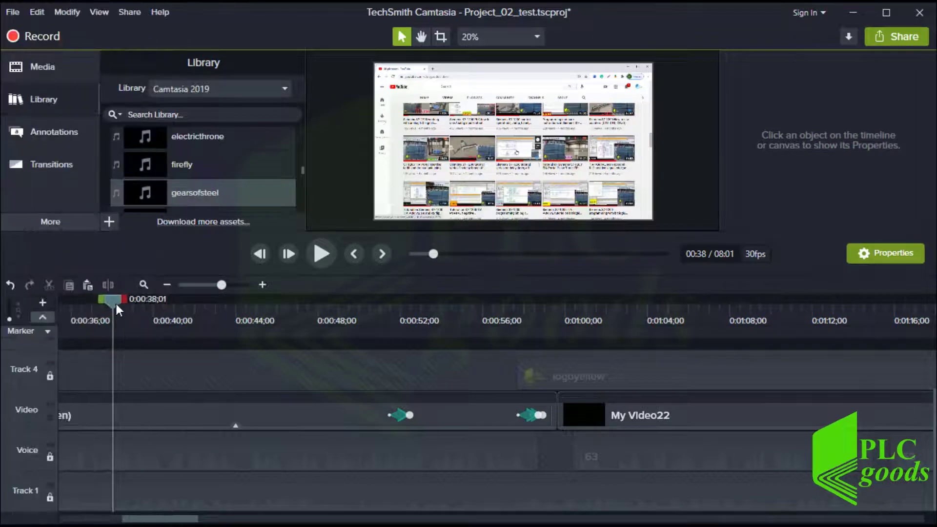
Place the playhead at 0:00:38;01 and move it frame by frame forward to 0:00:38;09 and back to about 0:00:38;02.
{"action": "left_click_drag", "start_coordinate": [113, 302], "coordinate": [103, 301]}
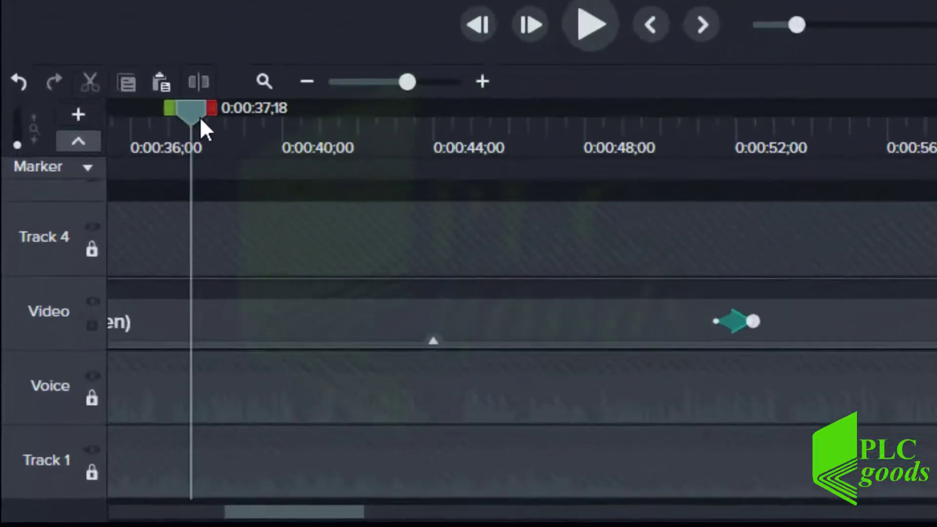
{"action": "left_click_drag", "start_coordinate": [201, 117], "coordinate": [211, 115]}
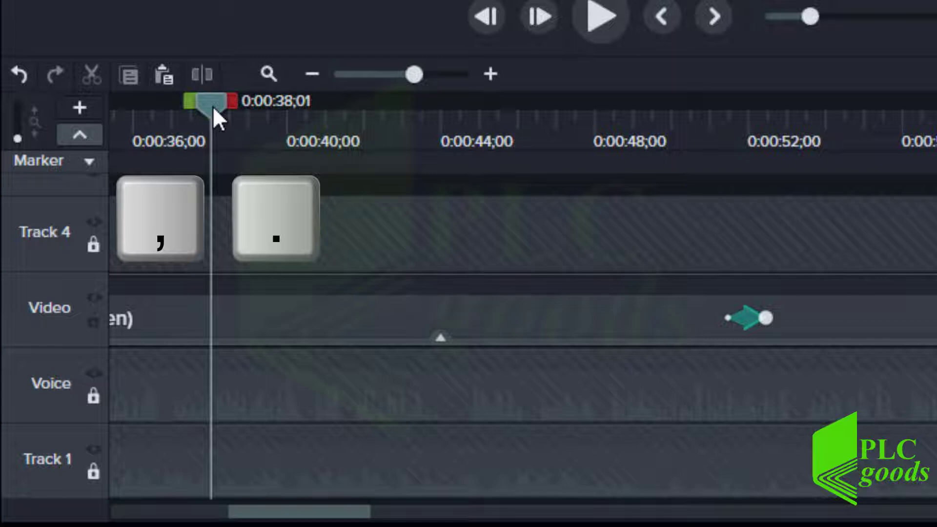
{"action": "key", "text": "period"}
{"action": "key", "text": "period"}
{"action": "key", "text": "period"}
{"action": "key", "text": "period"}
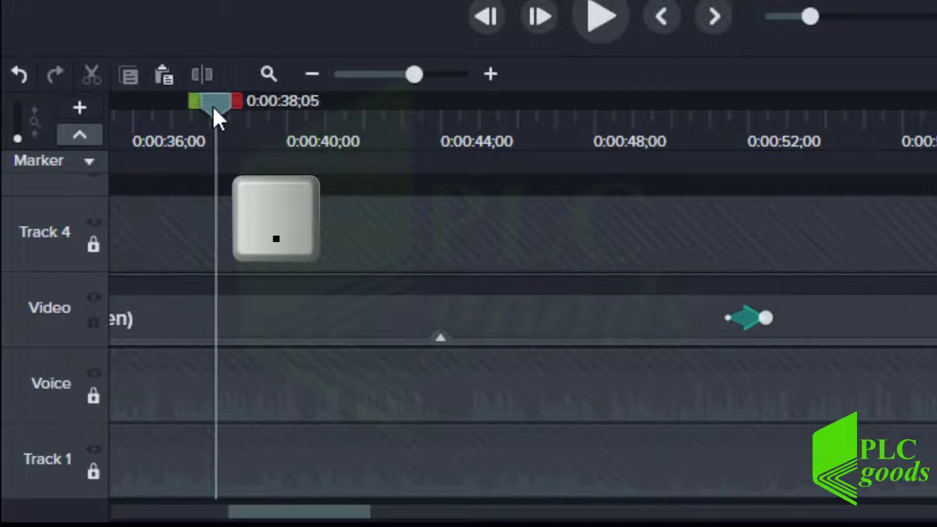
{"action": "key", "text": "period"}
{"action": "key", "text": "period"}
{"action": "key", "text": "period"}
{"action": "key", "text": "period"}
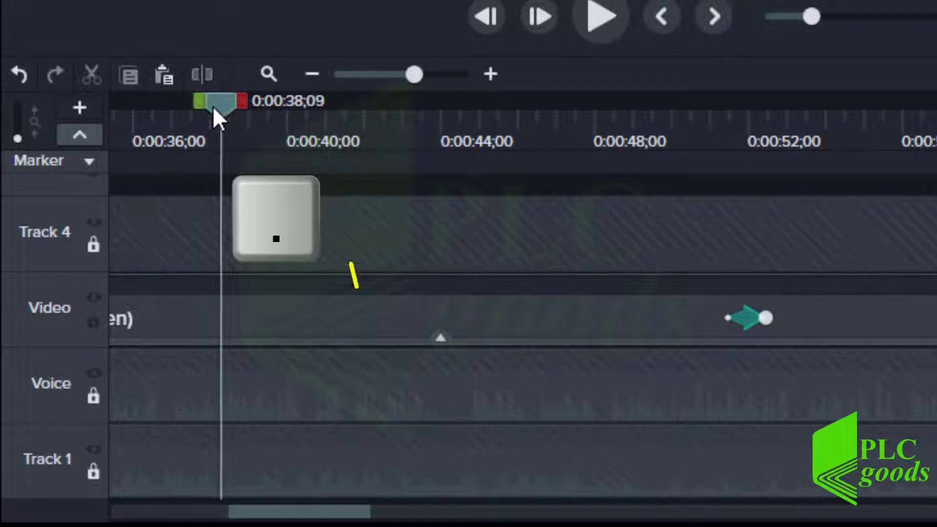
{"action": "key", "text": "comma"}
{"action": "key", "text": "comma"}
{"action": "key", "text": "comma"}
{"action": "key", "text": "comma"}
{"action": "key", "text": "comma"}
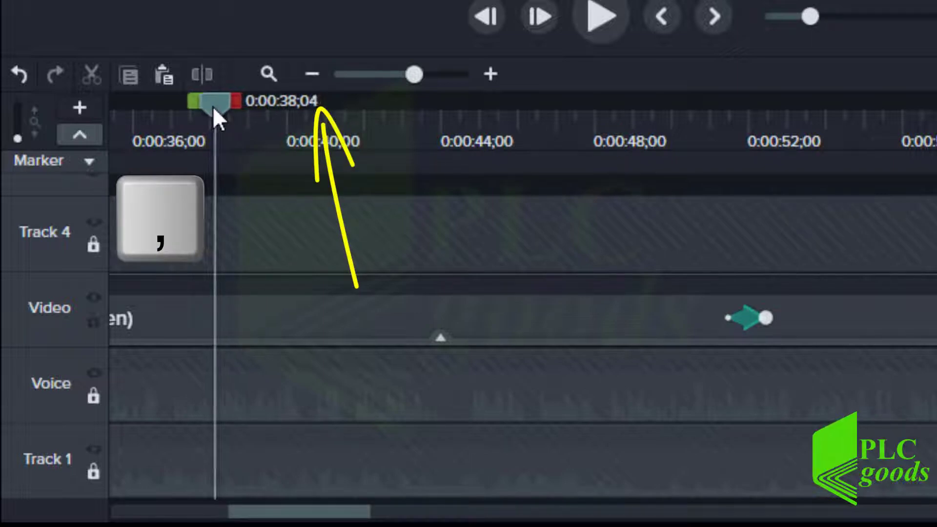
{"action": "key", "text": "comma"}
{"action": "key", "text": "comma"}
Select a timeline range frame by frame from about 0:00:38;02 forward to just past 0:00:39;21.
{"action": "key", "text": "shift+period"}
{"action": "key", "text": "shift+period"}
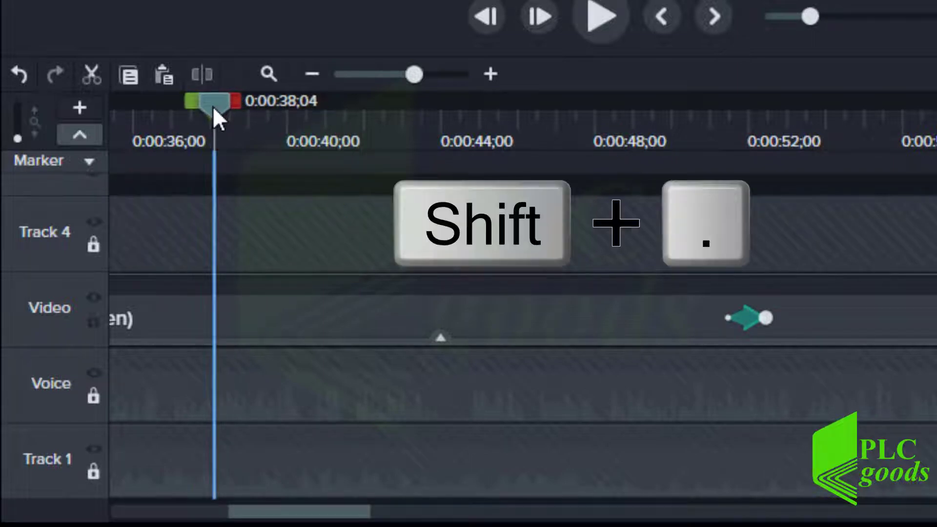
{"action": "key", "text": "shift+period"}
{"action": "key", "text": "shift+period"}
{"action": "key", "text": "shift+period"}
{"action": "key", "text": "shift+period"}
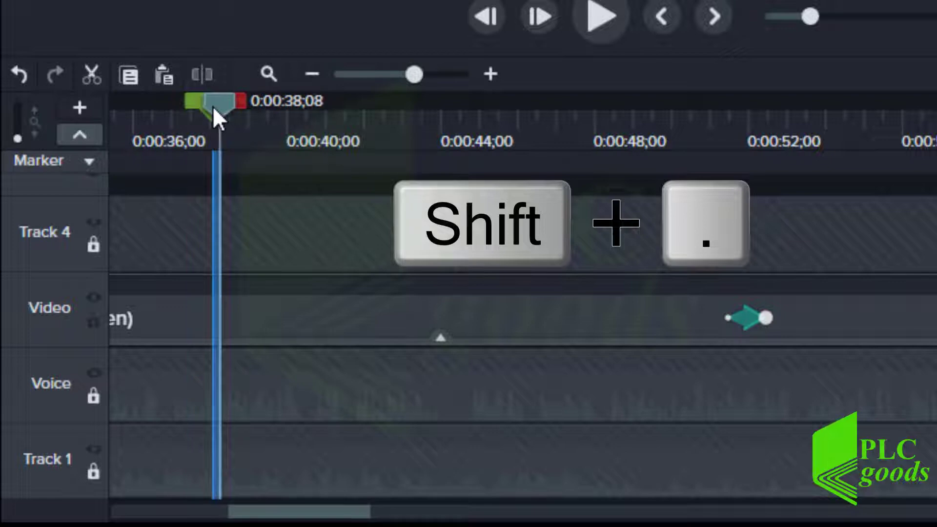
{"action": "key", "text": "shift+period"}
{"action": "key", "text": "shift+period"}
{"action": "key", "text": "shift+period"}
{"action": "key", "text": "shift+period"}
{"action": "key", "text": "shift+period"}
{"action": "key", "text": "shift+period"}
{"action": "key", "text": "shift+period"}
{"action": "key", "text": "shift+period"}
{"action": "key", "text": "shift+period"}
{"action": "key", "text": "shift+period"}
{"action": "key", "text": "shift+period"}
{"action": "key", "text": "shift+period"}
{"action": "key", "text": "shift+period"}
{"action": "key", "text": "shift+period"}
{"action": "key", "text": "shift+period"}
{"action": "key", "text": "shift+period"}
{"action": "key", "text": "shift+period"}
{"action": "key", "text": "shift+period"}
{"action": "key", "text": "shift+period"}
{"action": "key", "text": "shift+period"}
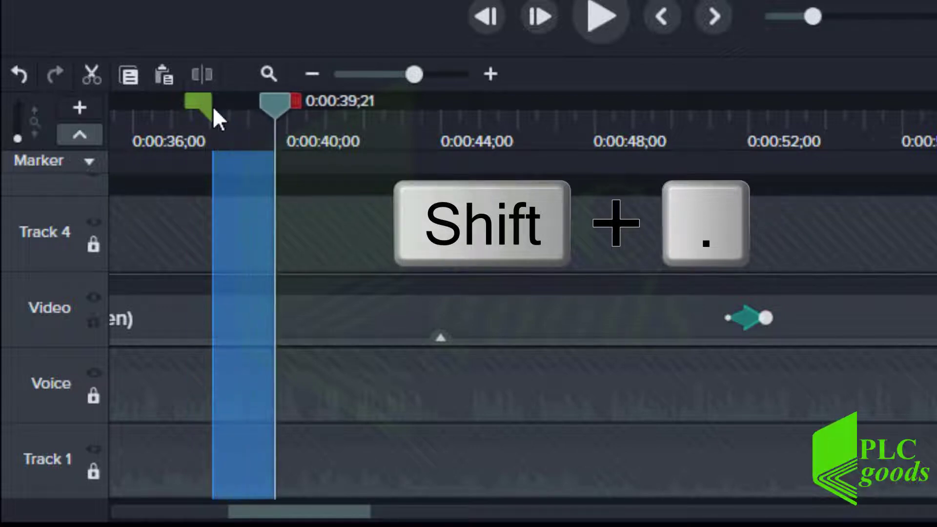
{"action": "key", "text": "shift+period"}
{"action": "key", "text": "shift+period"}
{"action": "key", "text": "shift+period"}
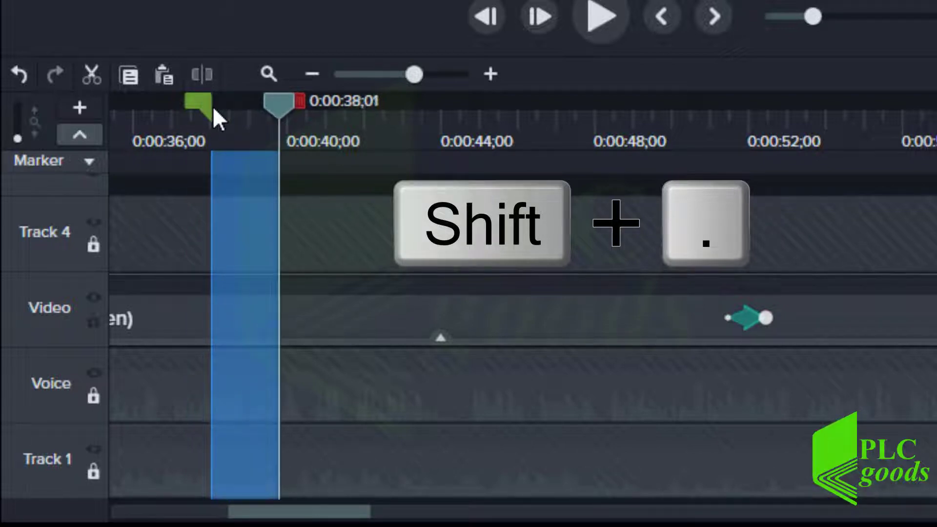
Extend the start of the selected range backward frame by frame to about 0:00:36;14.
{"action": "key", "text": "shift+comma"}
{"action": "key", "text": "shift+comma"}
{"action": "key", "text": "shift+comma"}
{"action": "key", "text": "shift+comma"}
{"action": "key", "text": "shift+comma"}
{"action": "key", "text": "shift+comma"}
{"action": "key", "text": "shift+comma"}
{"action": "key", "text": "shift+comma"}
{"action": "key", "text": "shift+comma"}
{"action": "key", "text": "shift+comma"}
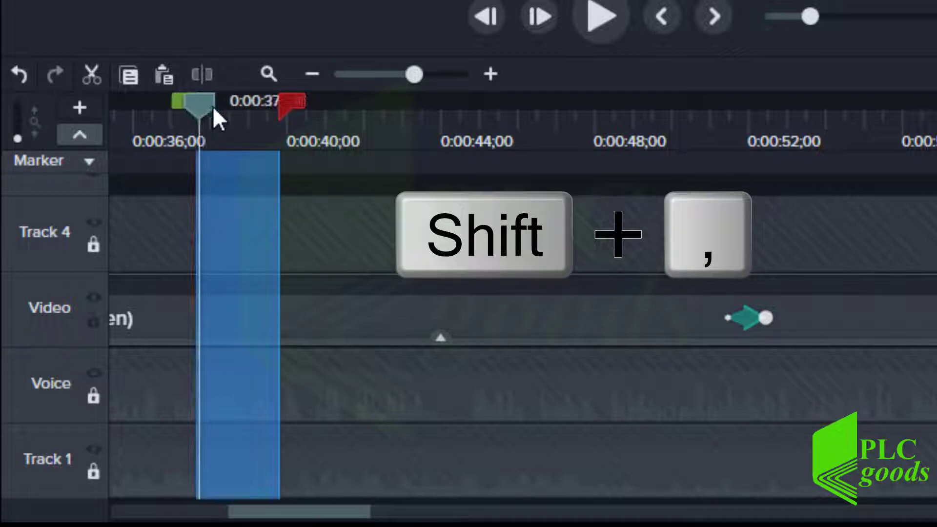
{"action": "key", "text": "shift+comma"}
{"action": "key", "text": "shift+comma"}
{"action": "key", "text": "shift+comma"}
{"action": "key", "text": "shift+comma"}
{"action": "key", "text": "shift+comma"}
{"action": "key", "text": "shift+comma"}
{"action": "key", "text": "shift+comma"}
{"action": "key", "text": "shift+comma"}
{"action": "key", "text": "shift+comma"}
{"action": "key", "text": "shift+comma"}
{"action": "key", "text": "shift+comma"}
{"action": "key", "text": "shift+comma"}
{"action": "key", "text": "shift+comma"}
{"action": "key", "text": "shift+comma"}
{"action": "key", "text": "shift+comma"}
{"action": "key", "text": "shift+comma"}
{"action": "key", "text": "shift+comma"}
{"action": "key", "text": "shift+comma"}
{"action": "key", "text": "shift+comma"}
{"action": "key", "text": "shift+comma"}
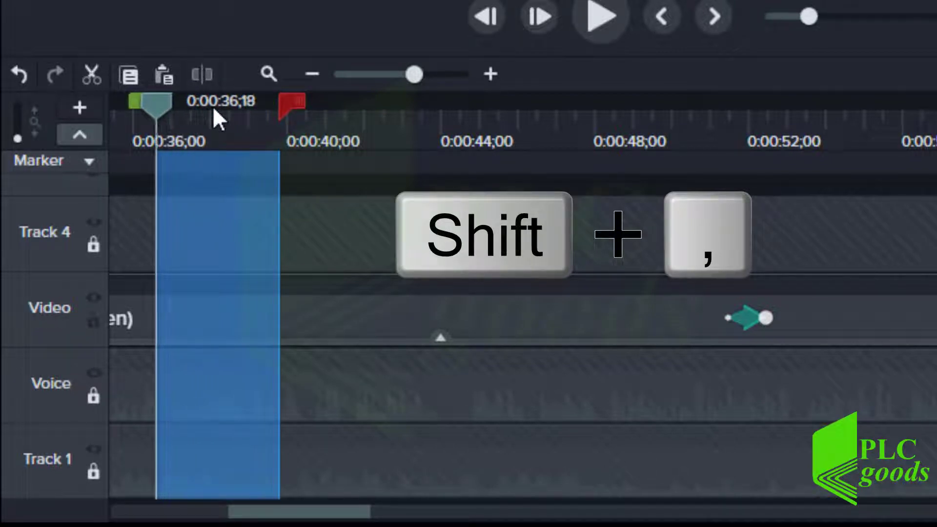
{"action": "key", "text": "shift+comma"}
{"action": "key", "text": "shift+comma"}
{"action": "key", "text": "shift+comma"}
{"action": "key", "text": "shift+comma"}
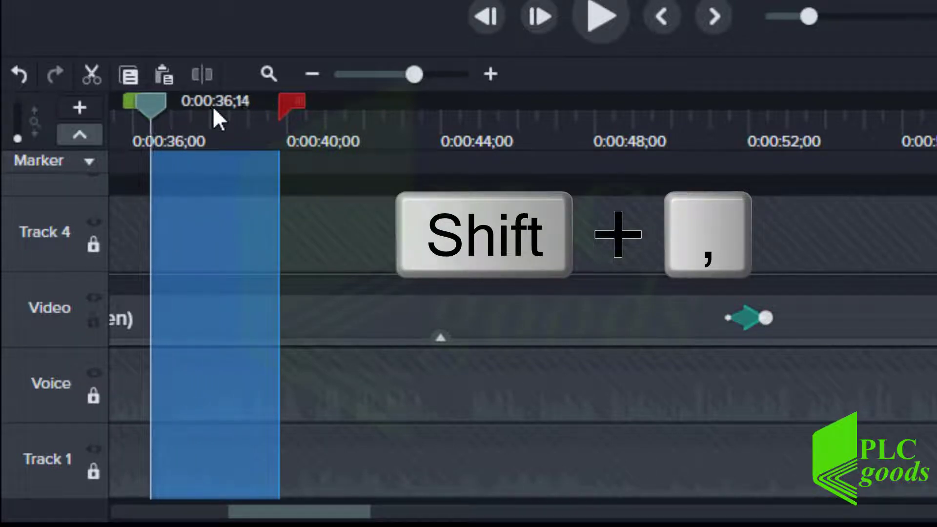
{"action": "key", "text": "shift+comma"}
Clear the range at 0:00:38;02 and split the Rec 01-27-21 (Screen) clip there on the Video track.
{"action": "left_click", "coordinate": [214, 110]}
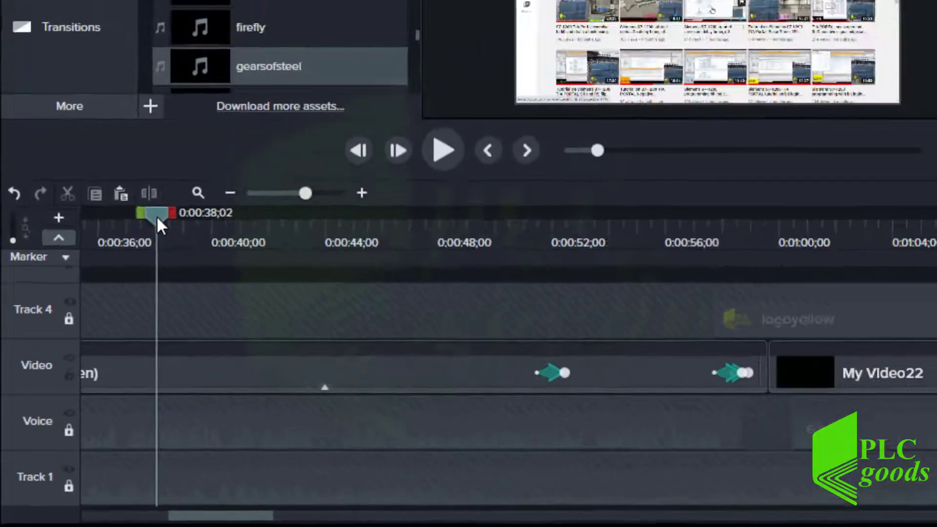
{"action": "left_click", "coordinate": [187, 380], "text": "shift"}
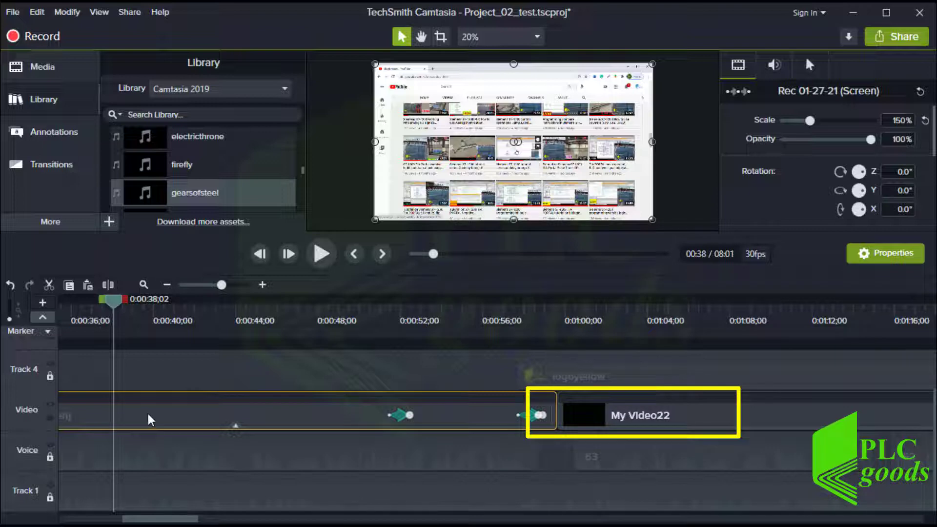
{"action": "mouse_move", "coordinate": [148, 412]}
{"action": "left_mouse_down"}
{"action": "mouse_move", "coordinate": [278, 420]}
{"action": "mouse_move", "coordinate": [133, 412]}
{"action": "left_mouse_up"}
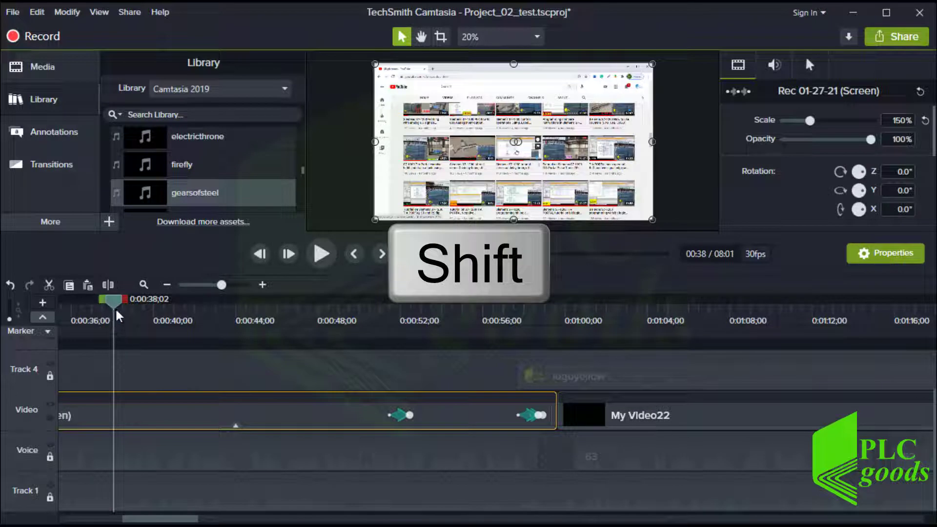
{"action": "left_click_drag", "start_coordinate": [118, 302], "coordinate": [113, 333]}
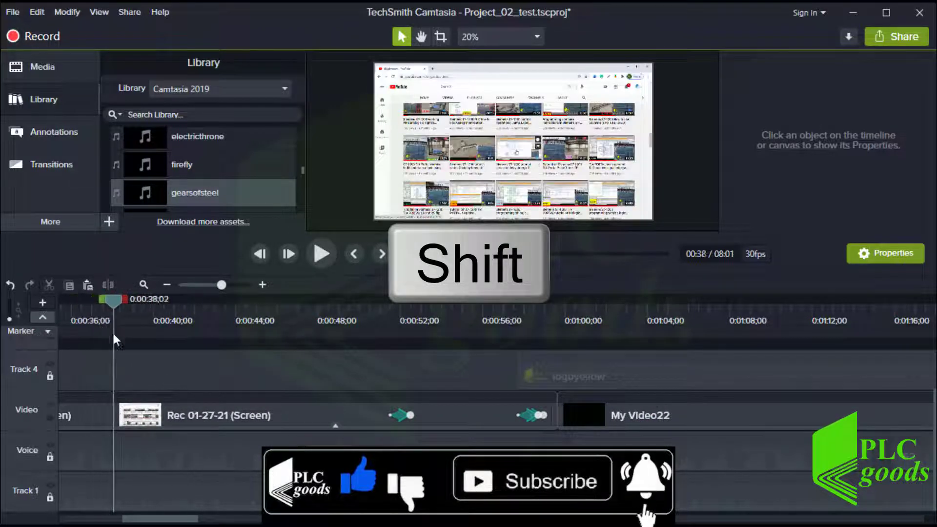
{"action": "left_click", "coordinate": [137, 414]}
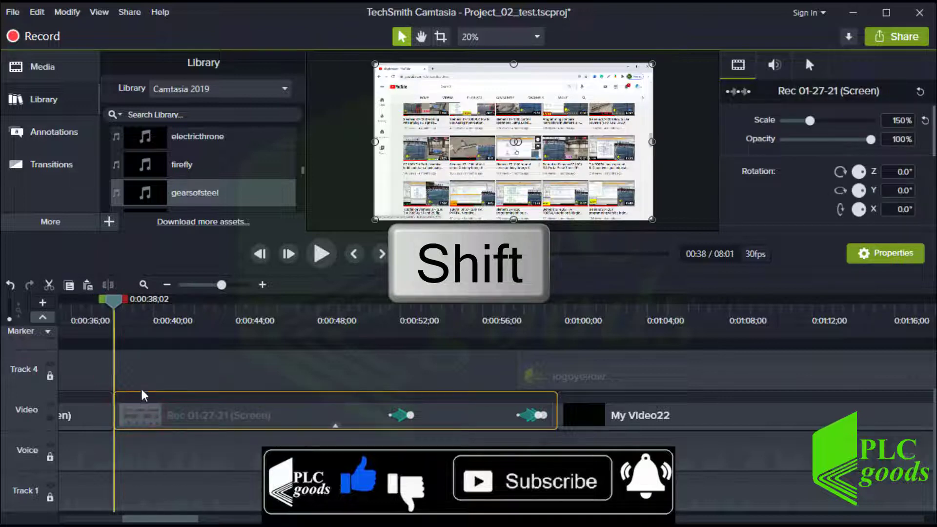
{"action": "left_click_drag", "start_coordinate": [142, 360], "coordinate": [140, 360]}
{"action": "left_click_drag", "start_coordinate": [136, 397], "coordinate": [116, 430]}
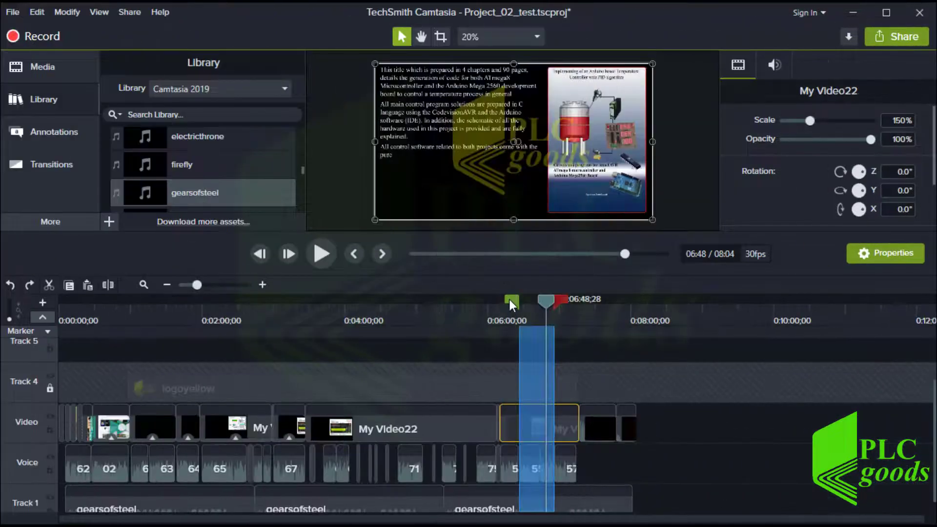
Extend the selected range's start back to about 0:04:00 and zoom the timeline to the selection.
{"action": "left_click_drag", "start_coordinate": [509, 299], "coordinate": [335, 314]}
{"action": "left_click", "coordinate": [98, 14]}
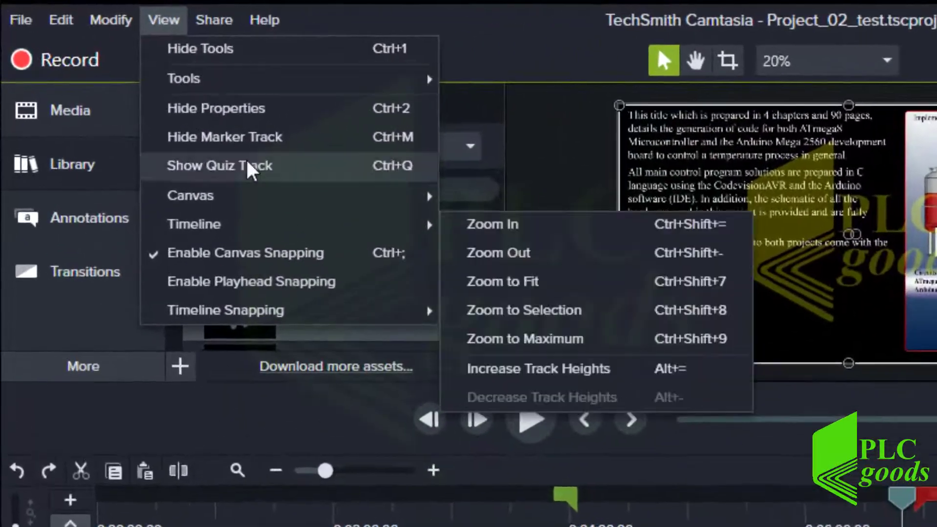
{"action": "mouse_move", "coordinate": [269, 197]}
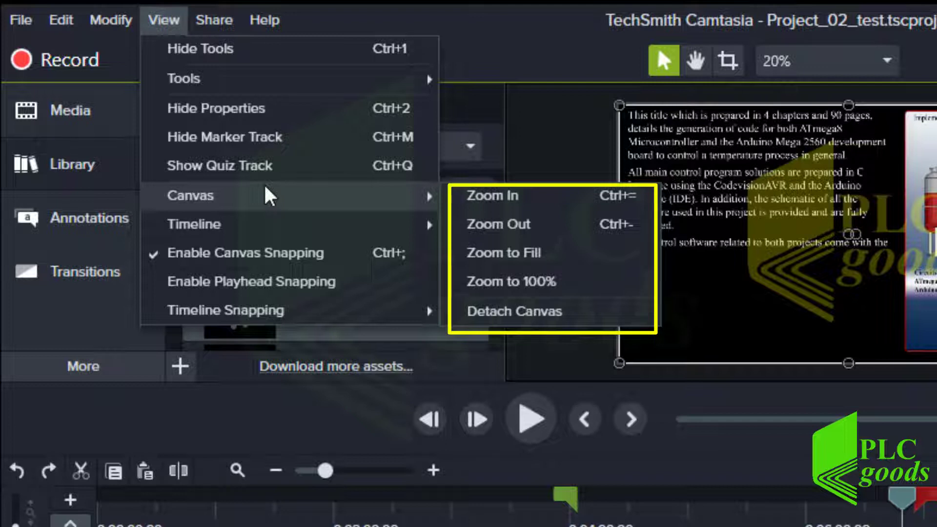
{"action": "mouse_move", "coordinate": [293, 234]}
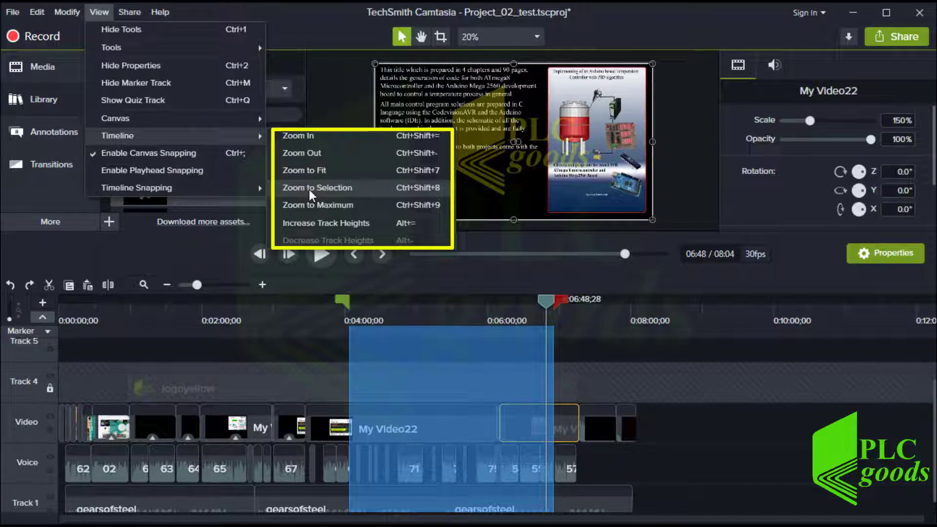
{"action": "left_click", "coordinate": [309, 190]}
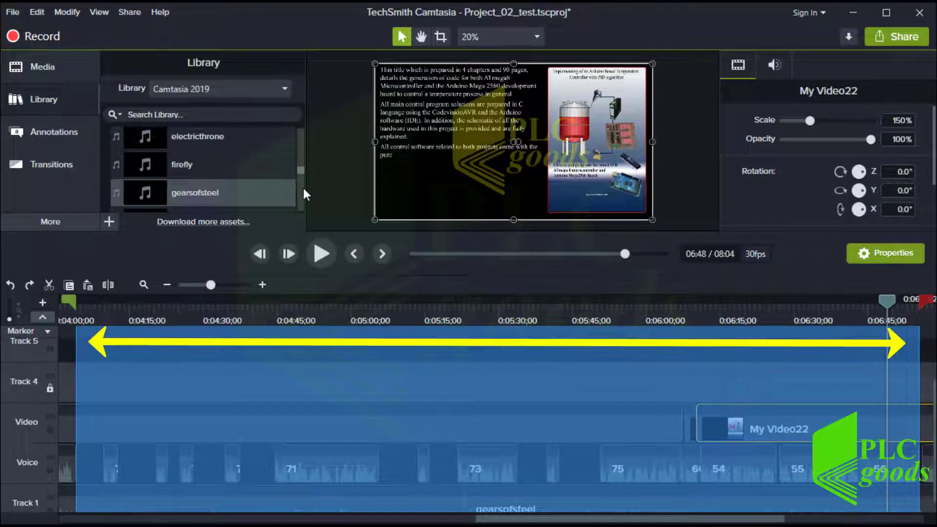
Copy the selected timeline range that starts at about 0:04:00.
{"action": "left_click", "coordinate": [168, 284]}
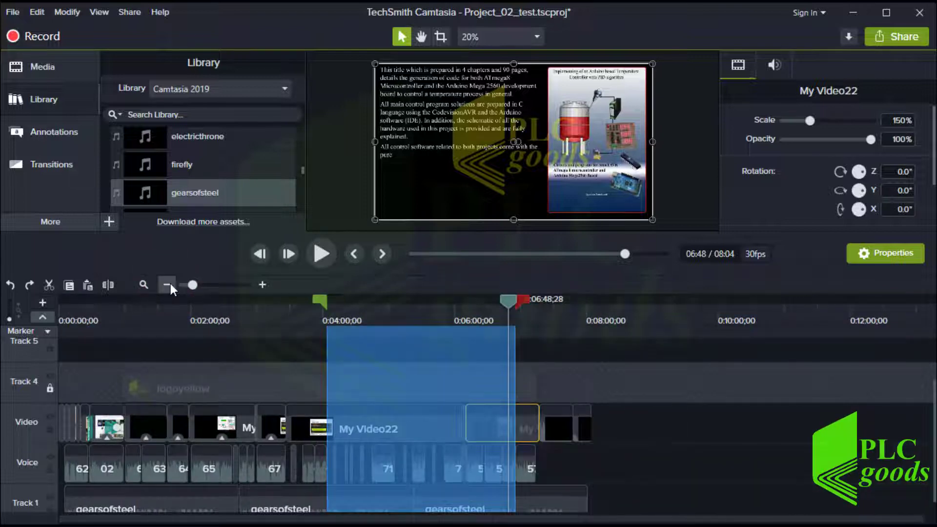
{"action": "right_click", "coordinate": [341, 352]}
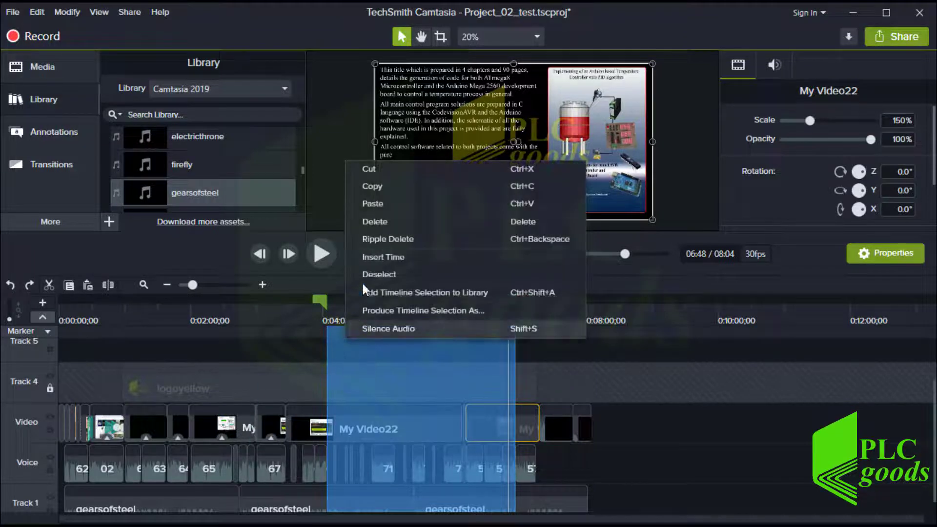
{"action": "left_click", "coordinate": [385, 187]}
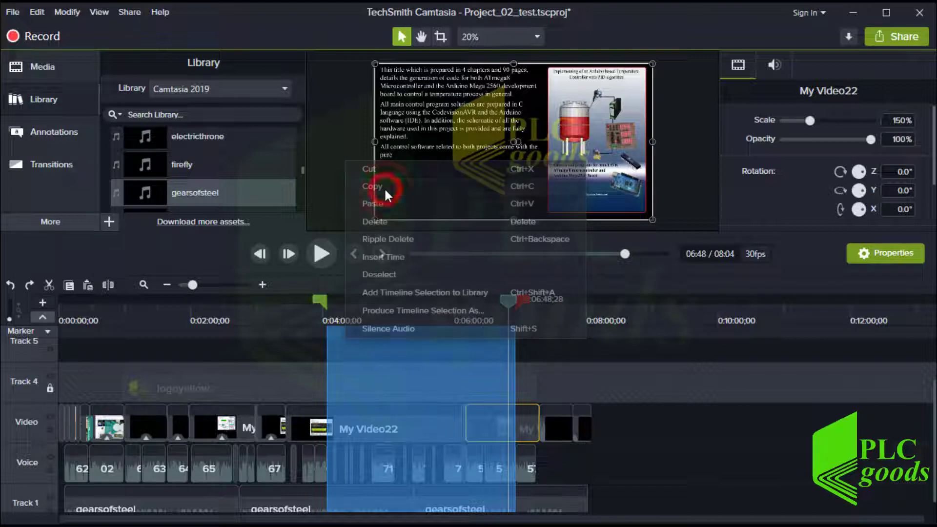
Examine the list of recent projects and the commands available for the selected timeline range.
{"action": "left_click", "coordinate": [11, 12]}
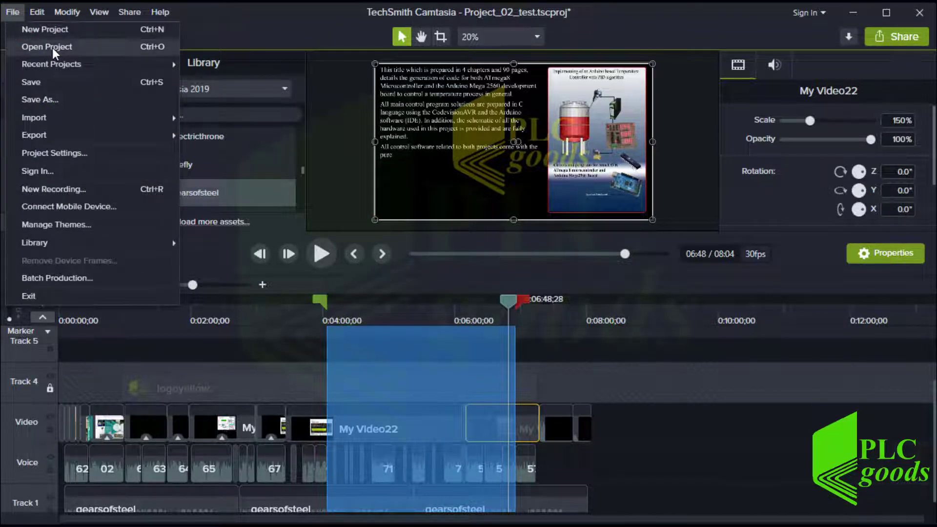
{"action": "mouse_move", "coordinate": [87, 62]}
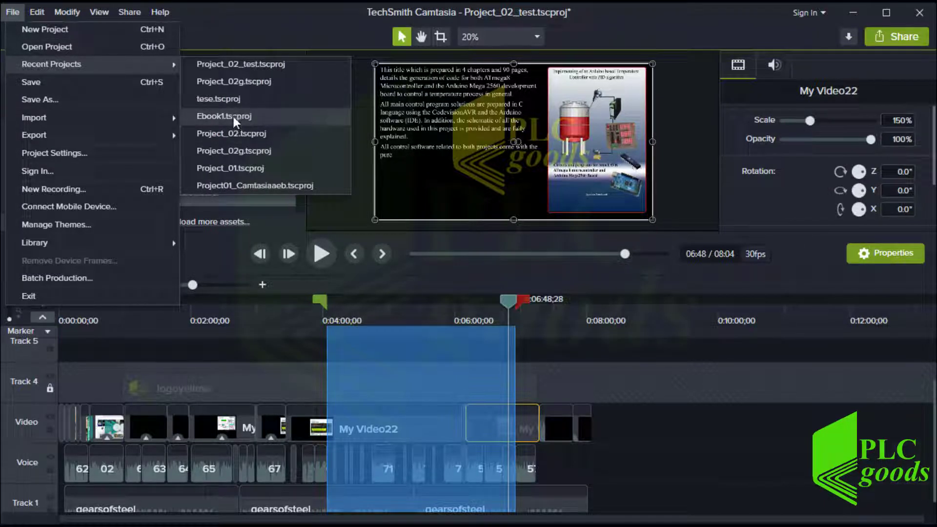
{"action": "left_click", "coordinate": [232, 37]}
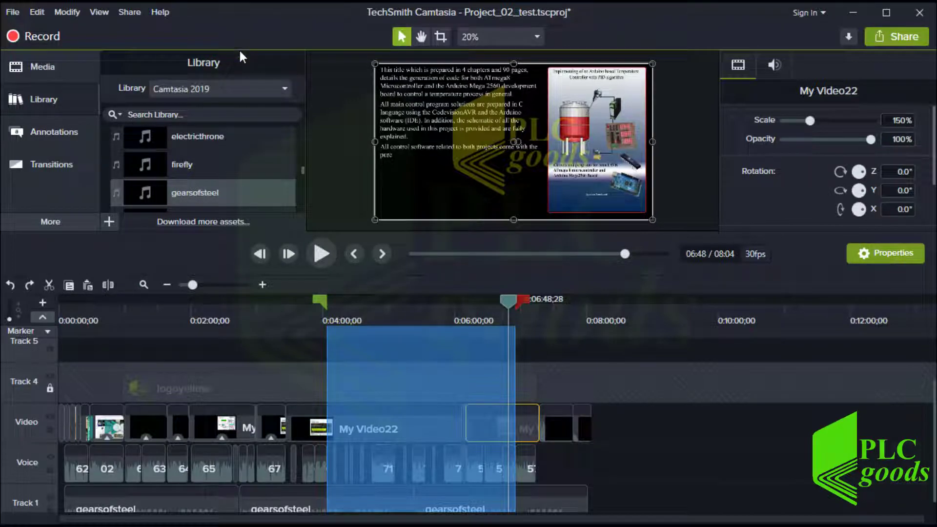
{"action": "right_click", "coordinate": [378, 354]}
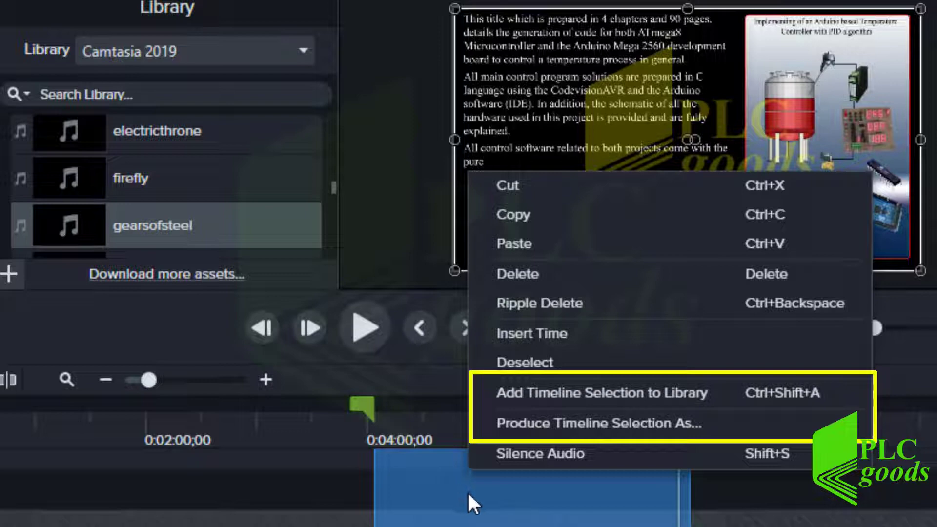
Examine the Production Wizard pages for producing the selected timeline range, from custom production settings to the output file options.
{"action": "left_click", "coordinate": [536, 421]}
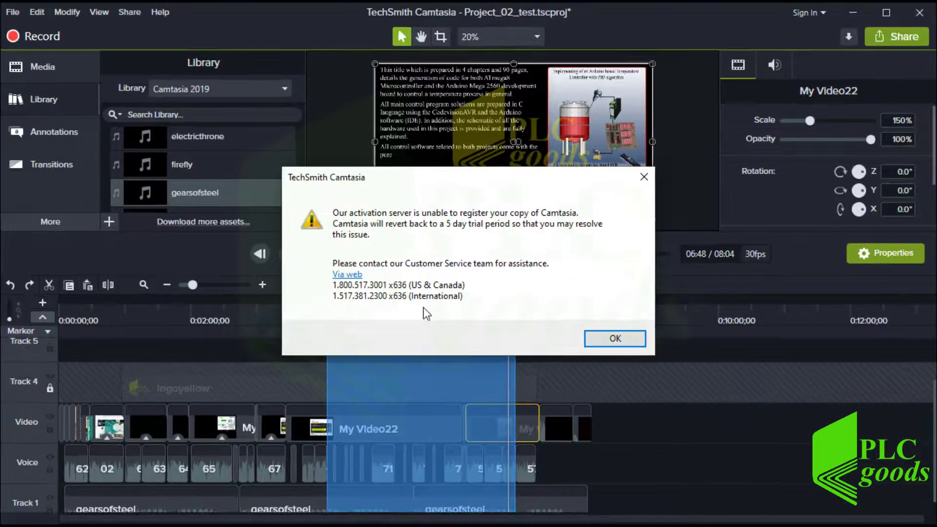
{"action": "left_click", "coordinate": [606, 344]}
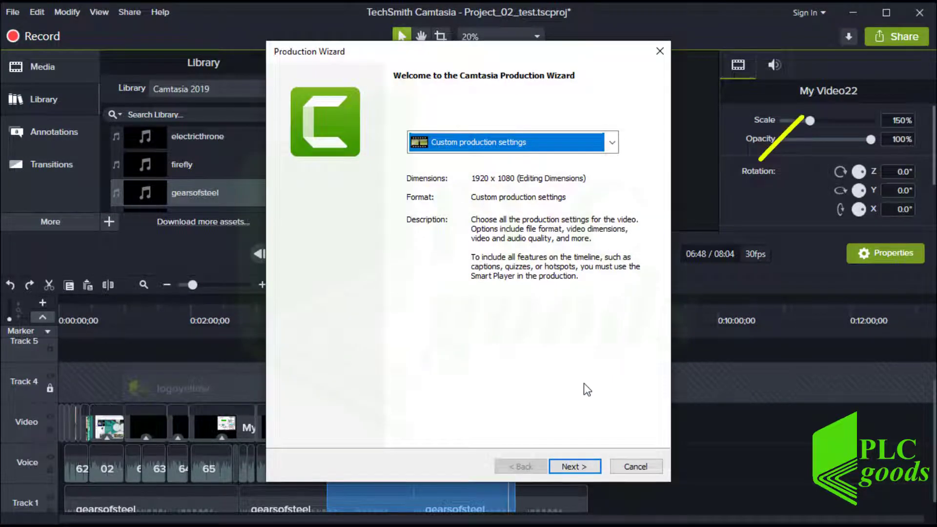
{"action": "left_click", "coordinate": [566, 465]}
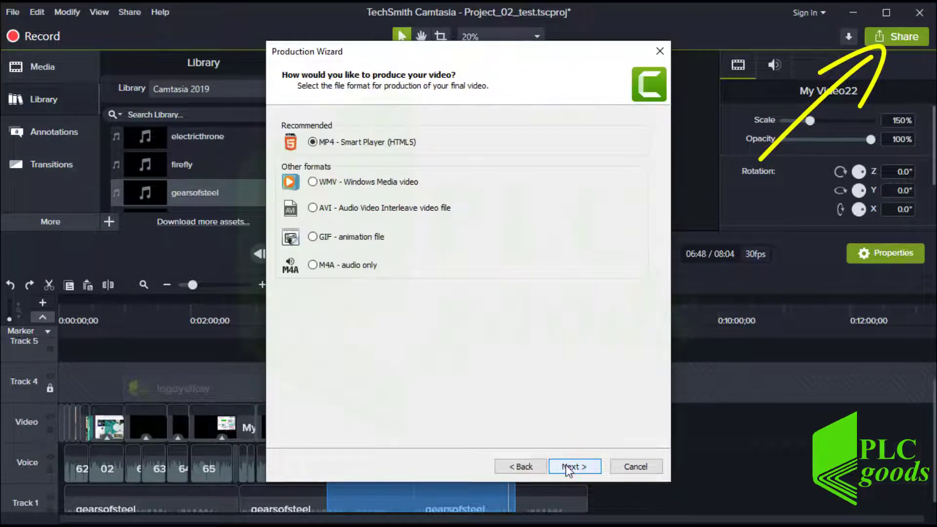
{"action": "left_click", "coordinate": [566, 466]}
{"action": "left_click", "coordinate": [566, 466]}
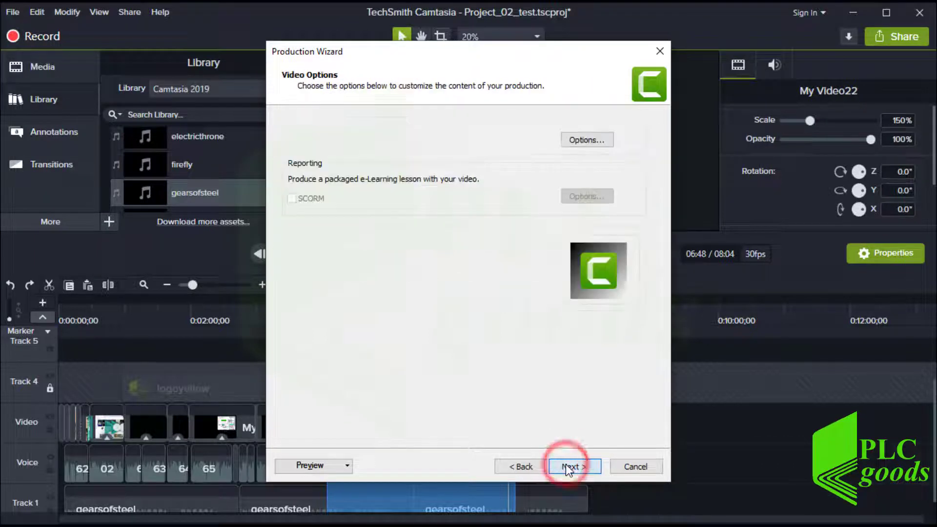
{"action": "left_click", "coordinate": [567, 466]}
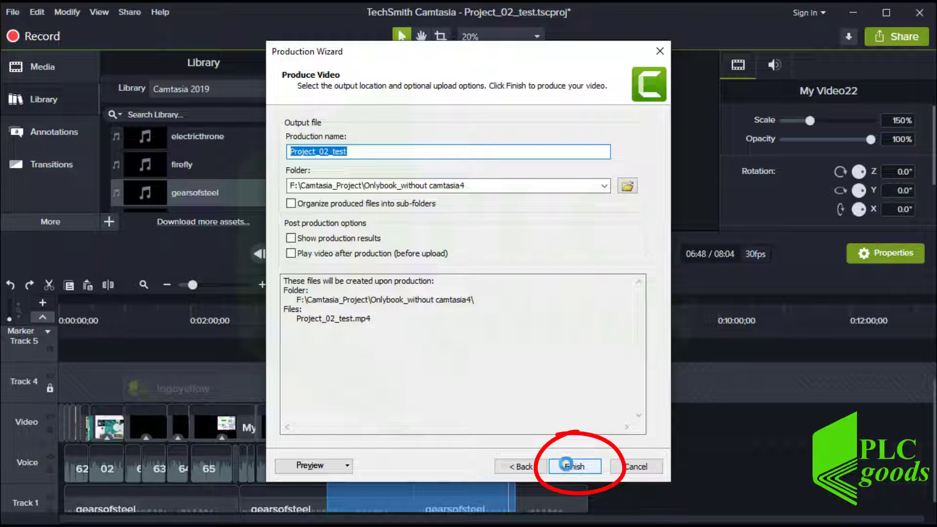
{"action": "left_click", "coordinate": [626, 467]}
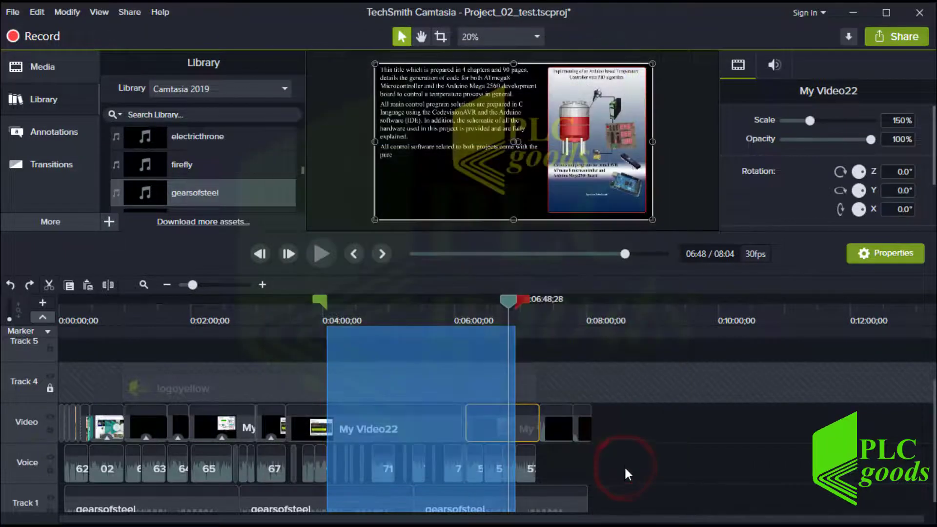
Clear the selected range by moving the playhead to about 0:07:59;29, and select the My Video3 clip near the Video track's end.
{"action": "left_click", "coordinate": [509, 301]}
{"action": "left_click_drag", "start_coordinate": [509, 302], "coordinate": [584, 337]}
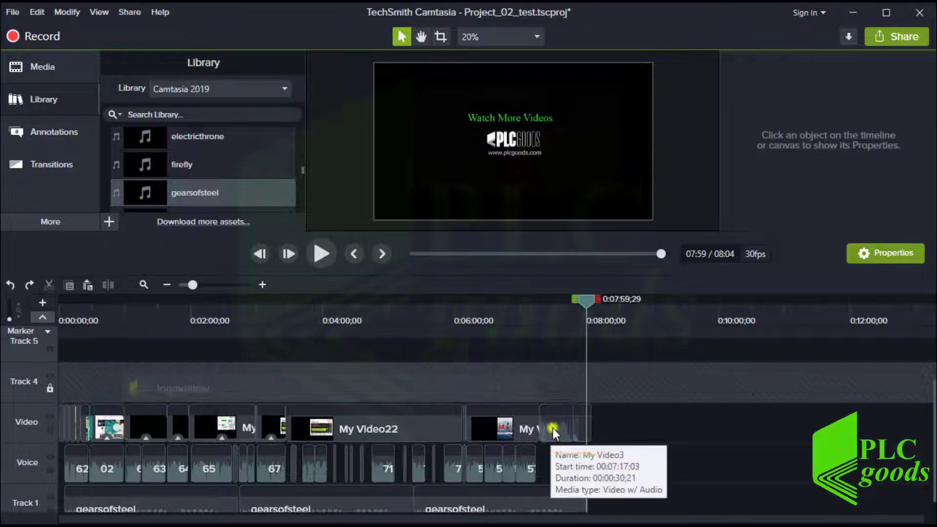
{"action": "right_click", "coordinate": [554, 432]}
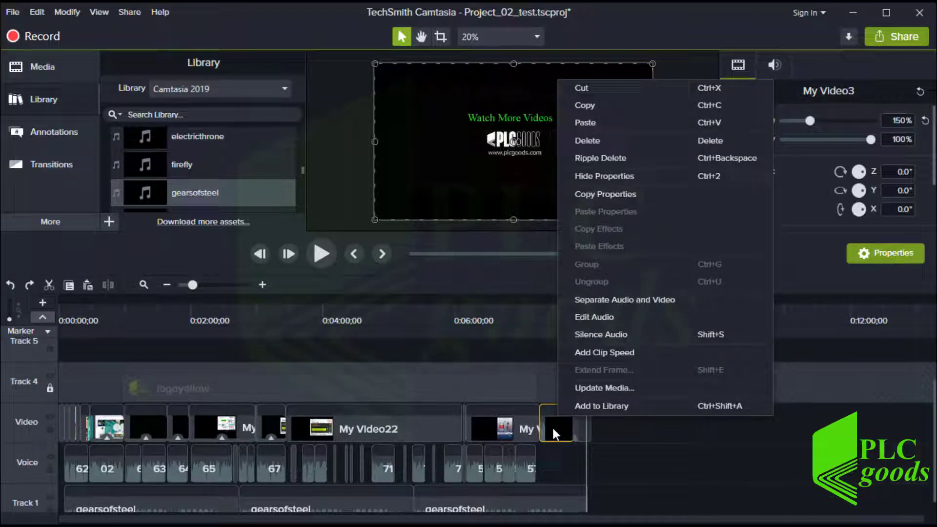
{"action": "left_click", "coordinate": [555, 432]}
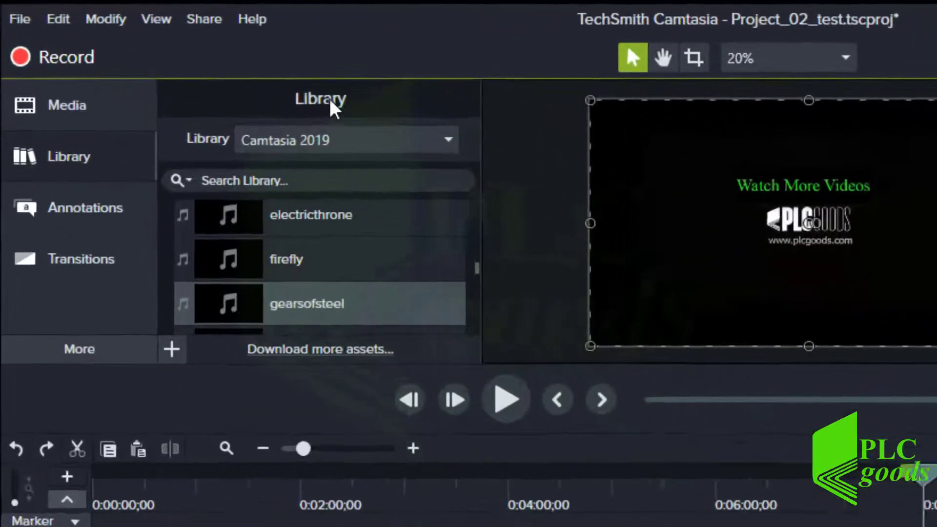
Create a new blank user library named E-Book_Files.
{"action": "left_click", "coordinate": [208, 100]}
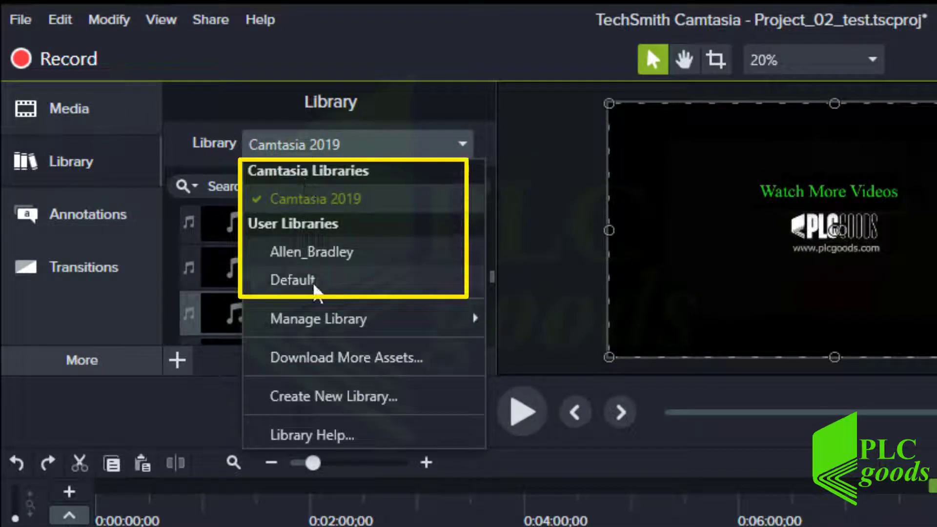
{"action": "left_click", "coordinate": [342, 399]}
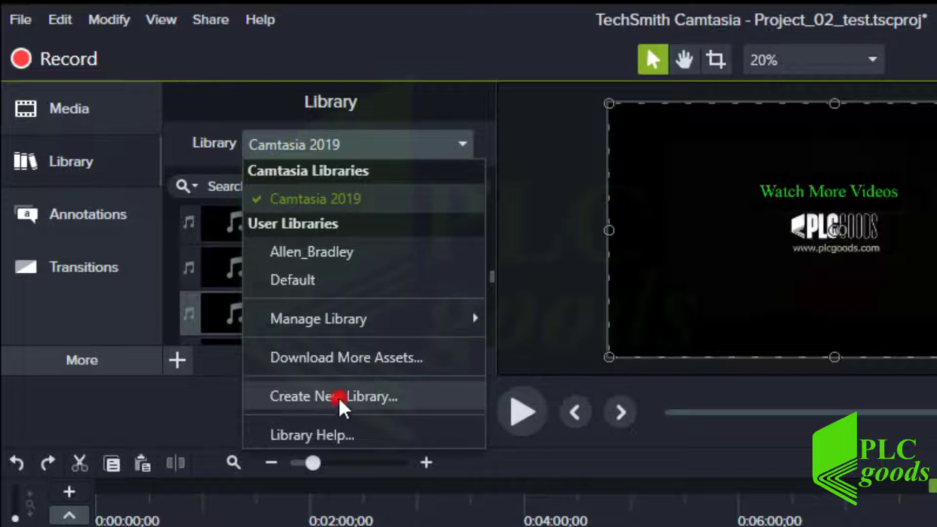
{"action": "type", "text": "E-Book"}
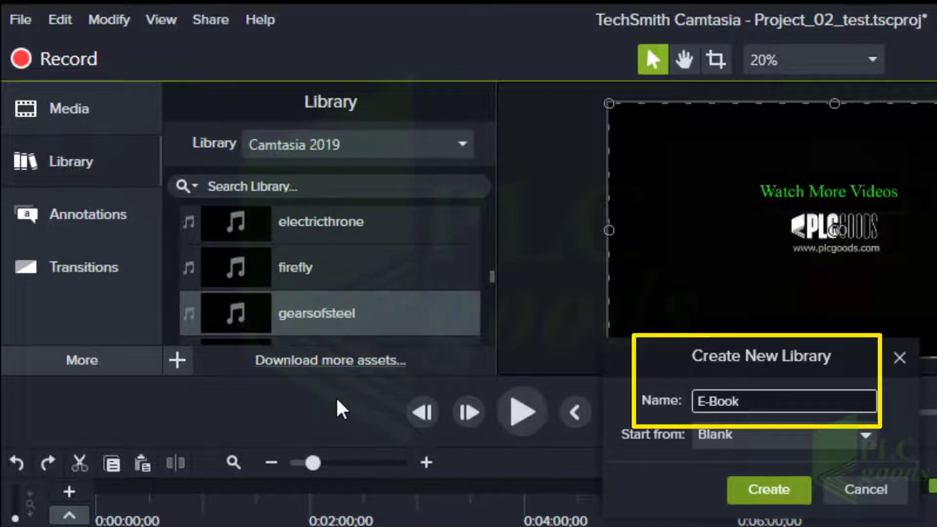
{"action": "type", "text": "_Files"}
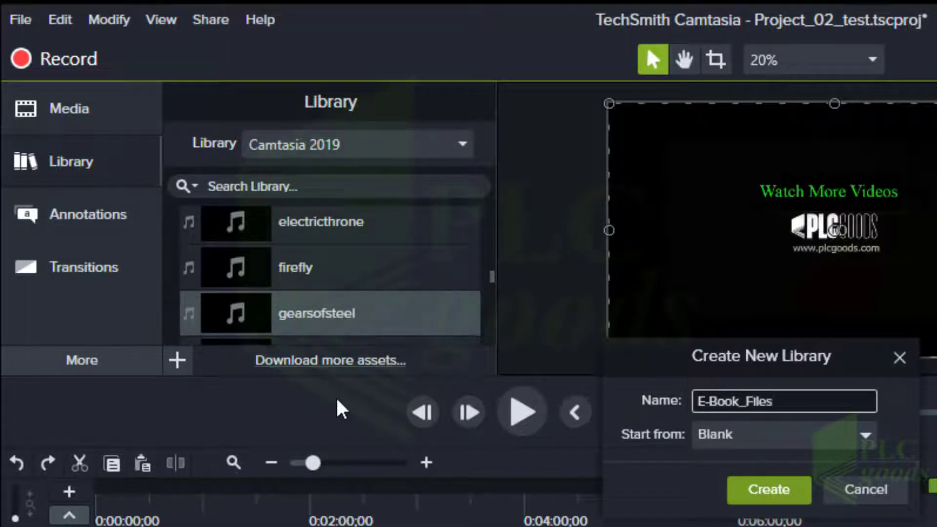
{"action": "left_click", "coordinate": [747, 491]}
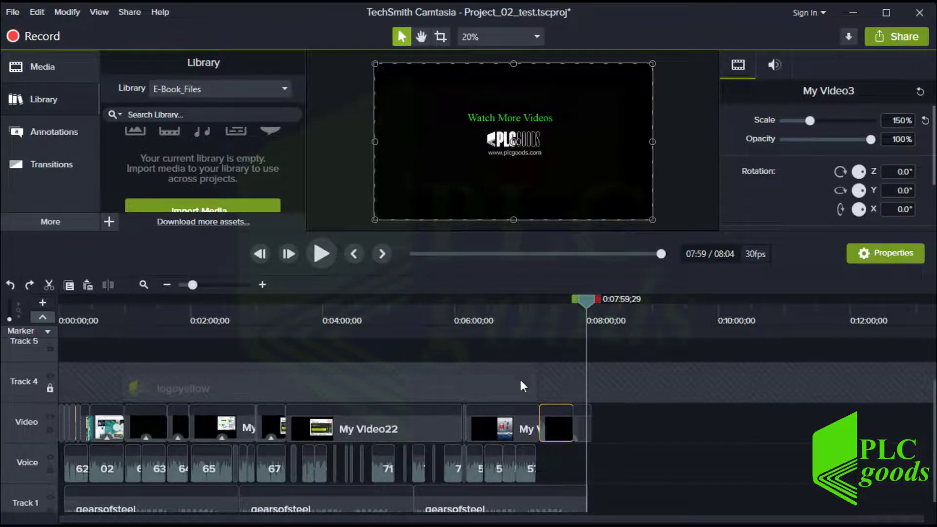
Add the My Video3 clip to the E-Book_Files library under the name Final_Discription.
{"action": "right_click", "coordinate": [552, 420]}
{"action": "left_click", "coordinate": [578, 407]}
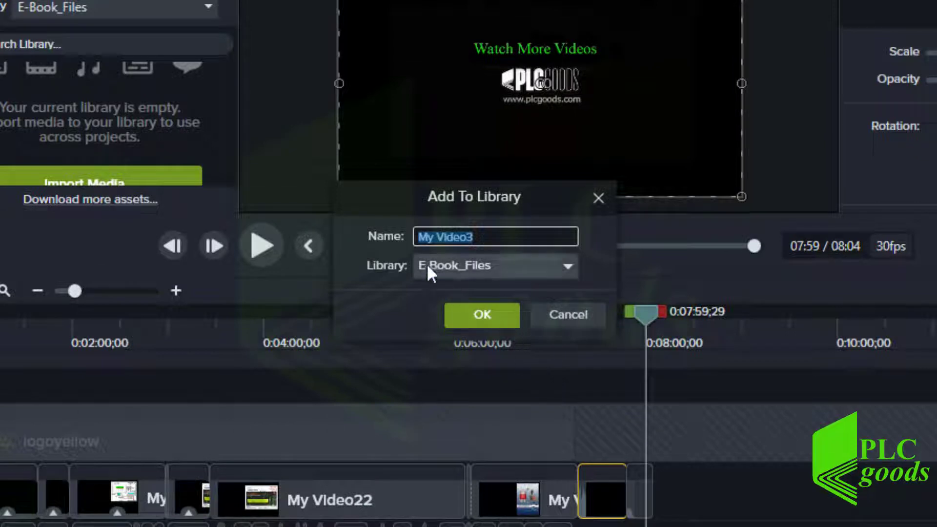
{"action": "left_click", "coordinate": [454, 266]}
{"action": "left_click", "coordinate": [454, 266]}
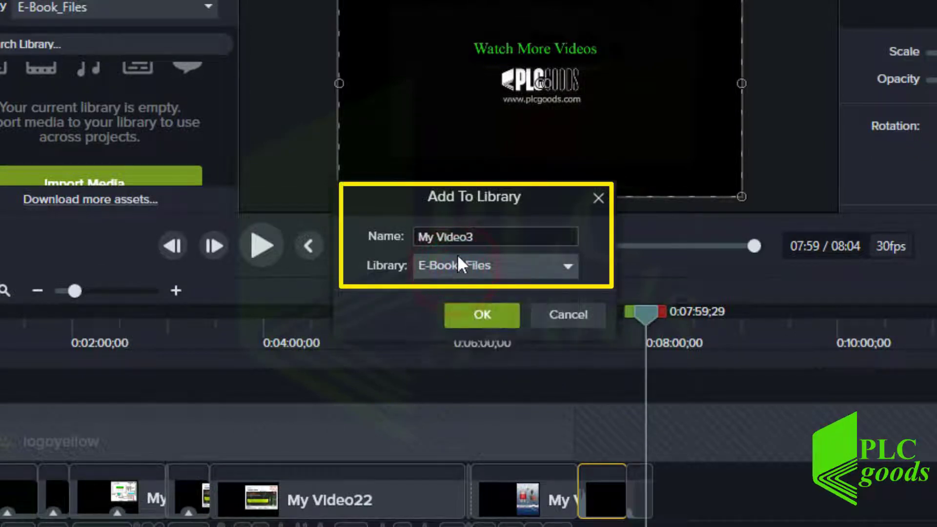
{"action": "left_click", "coordinate": [417, 242]}
{"action": "left_click_drag", "start_coordinate": [416, 244], "coordinate": [479, 244]}
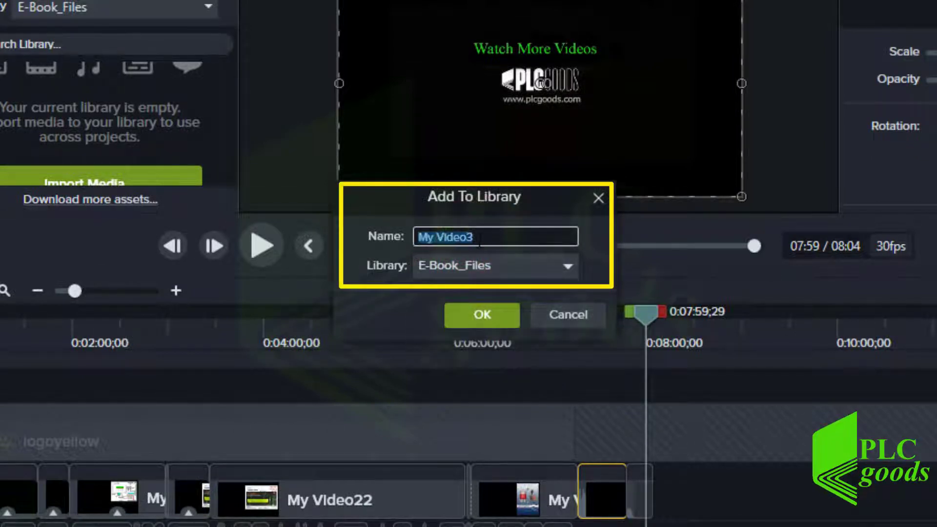
{"action": "type", "text": "Final_Discription"}
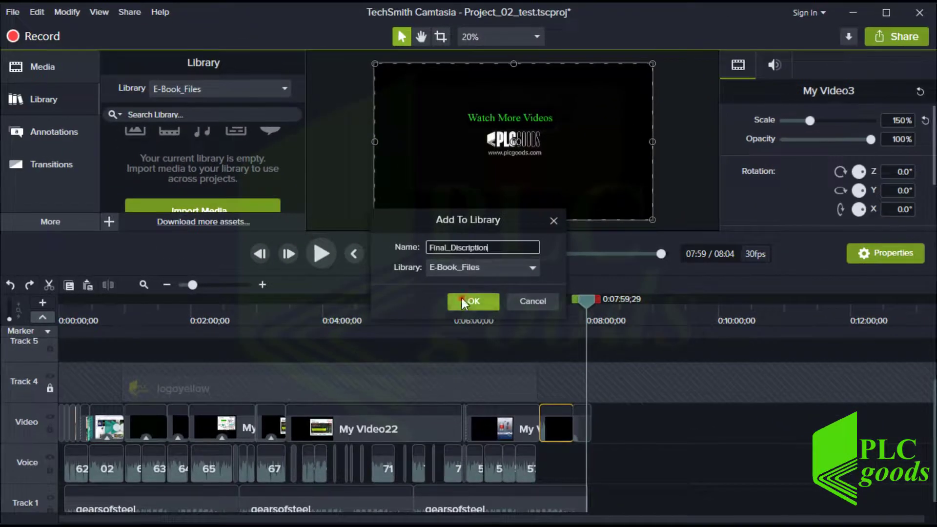
{"action": "left_click", "coordinate": [462, 300]}
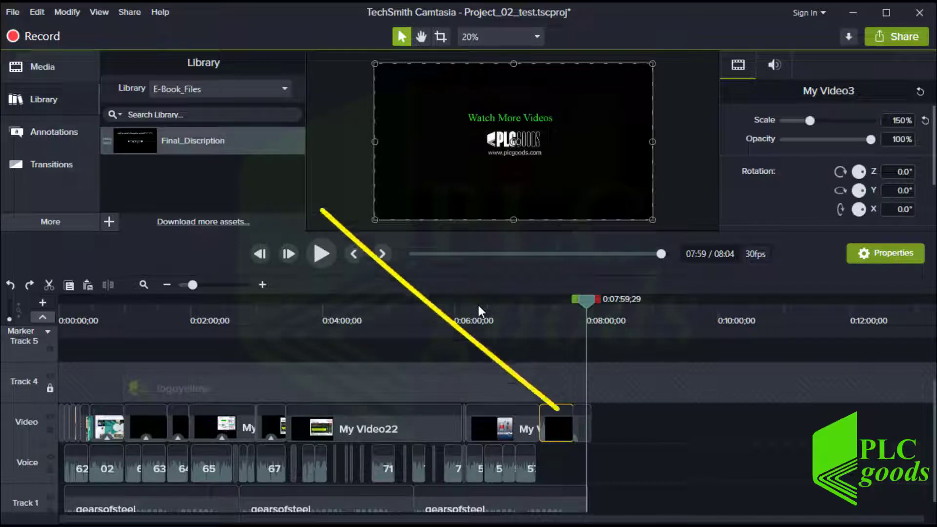
Add the last Video track clip, 5_End_youtube, to the E-Book_Files library as Final_Logo.
{"action": "left_click", "coordinate": [579, 421]}
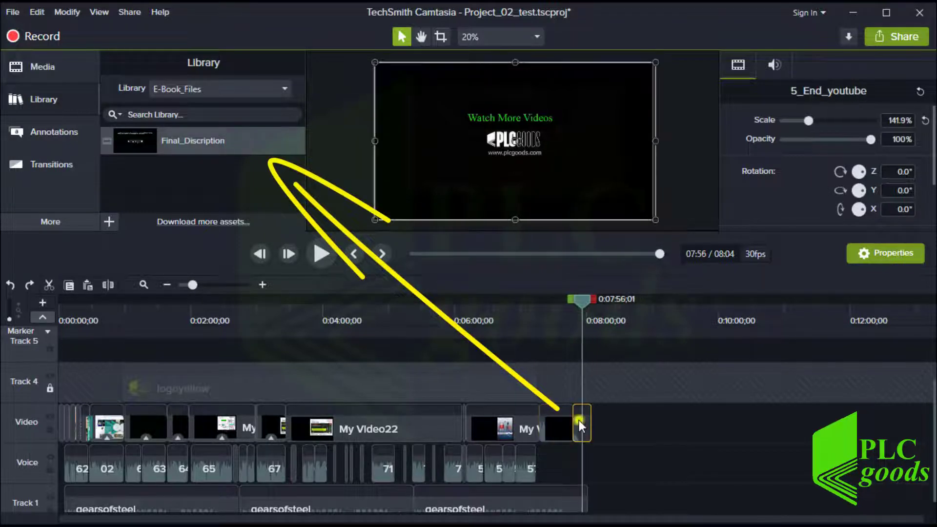
{"action": "right_click", "coordinate": [579, 418]}
{"action": "left_click", "coordinate": [611, 397]}
{"action": "type", "text": "Final_Logo"}
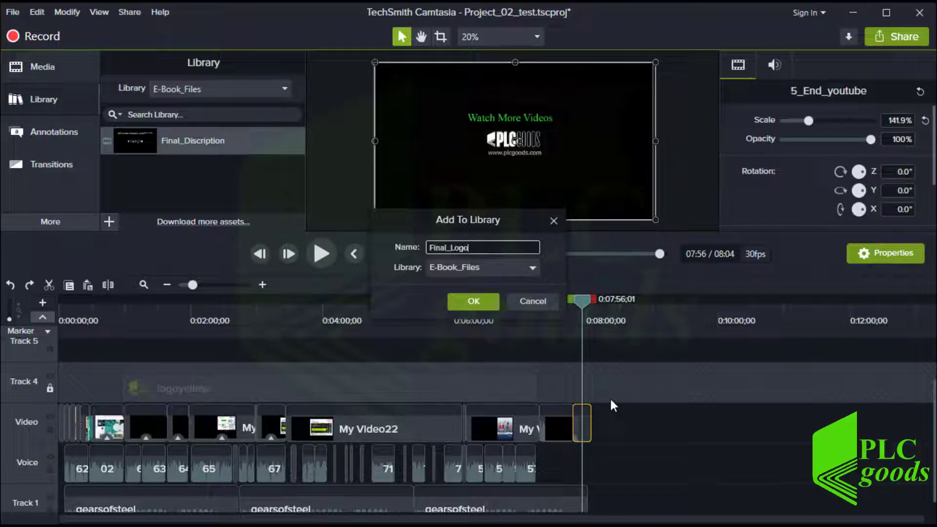
{"action": "left_click", "coordinate": [477, 307]}
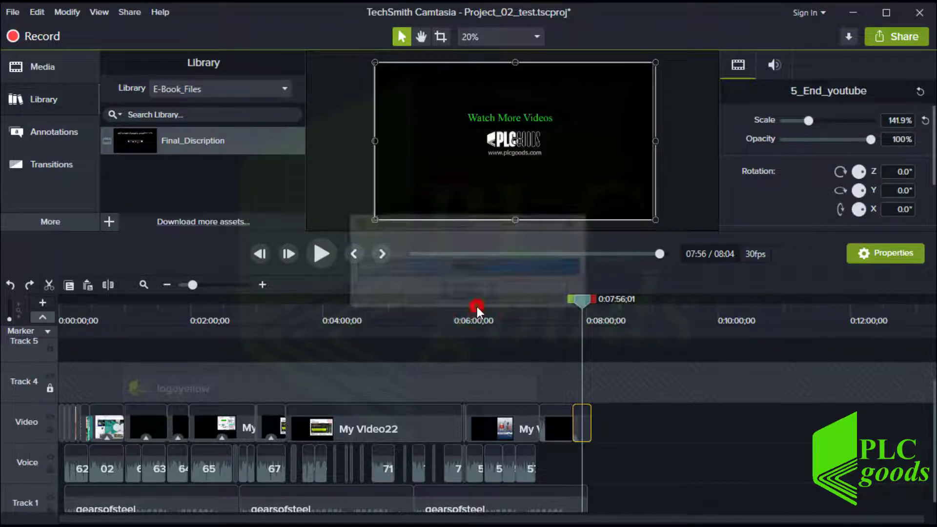
Add the 1_Start clip at the beginning of the Video track to the E-Book_Files library as Start_Logo.
{"action": "left_click_drag", "start_coordinate": [477, 307], "coordinate": [34, 318]}
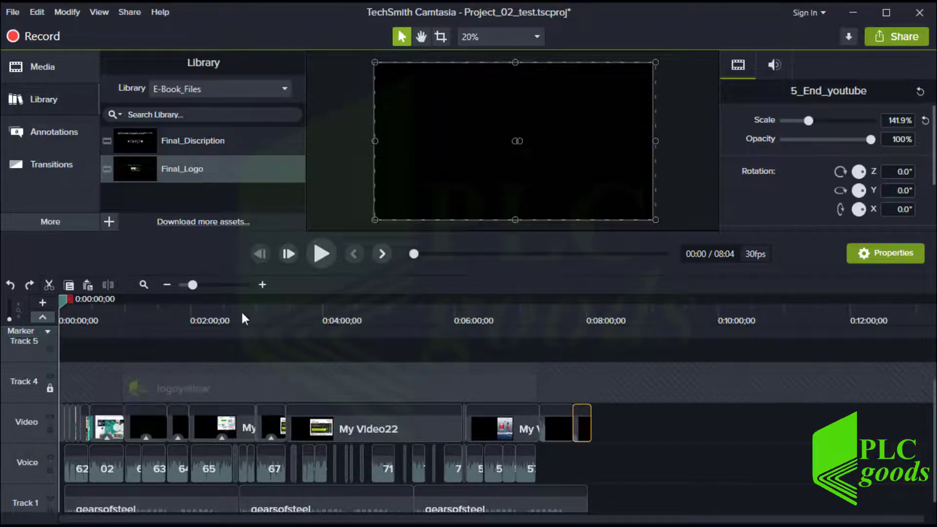
{"action": "left_click", "coordinate": [262, 285]}
{"action": "left_click", "coordinate": [263, 285]}
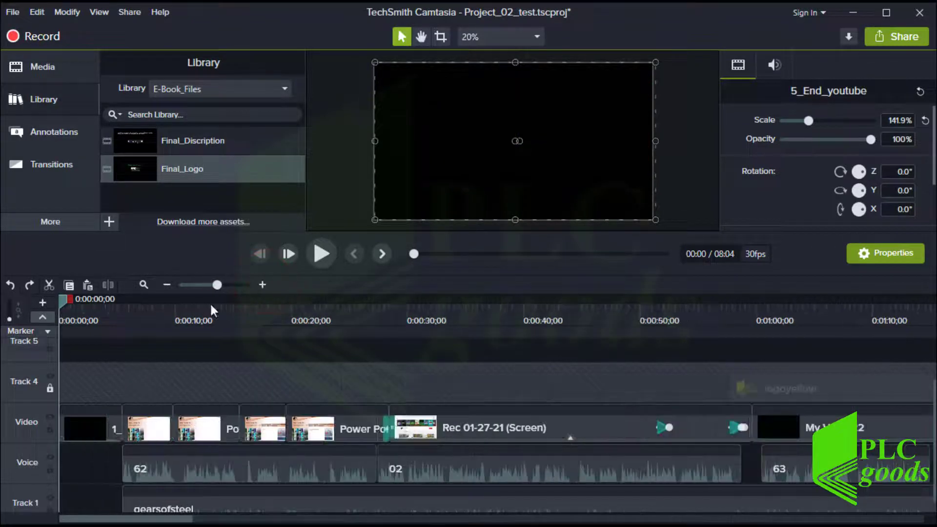
{"action": "left_click", "coordinate": [89, 420]}
{"action": "left_click_drag", "start_coordinate": [63, 300], "coordinate": [89, 303]}
{"action": "right_click", "coordinate": [96, 423]}
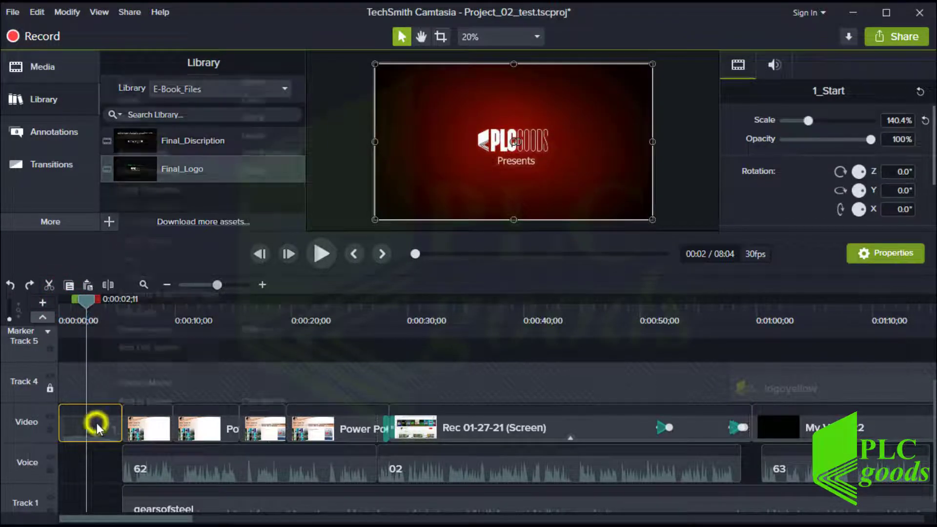
{"action": "left_click", "coordinate": [125, 401]}
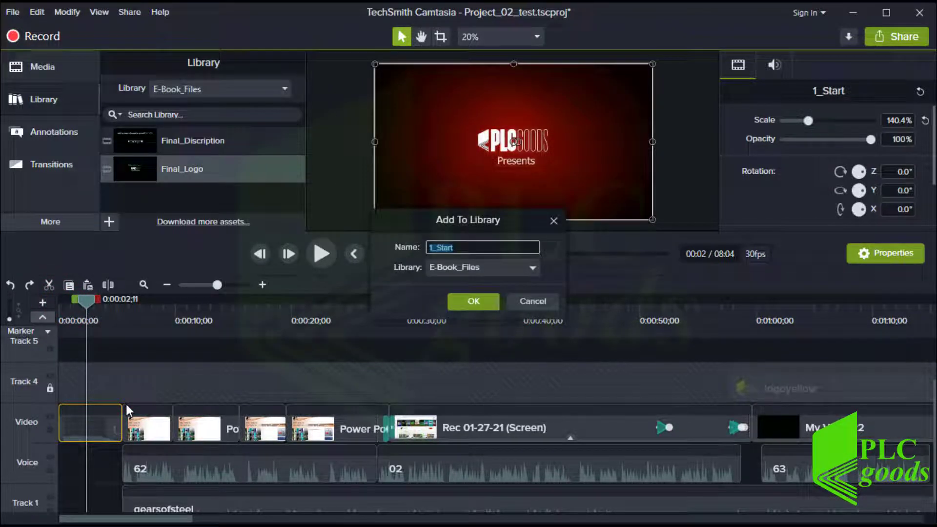
{"action": "type", "text": "Start_Logo"}
{"action": "left_click", "coordinate": [469, 301]}
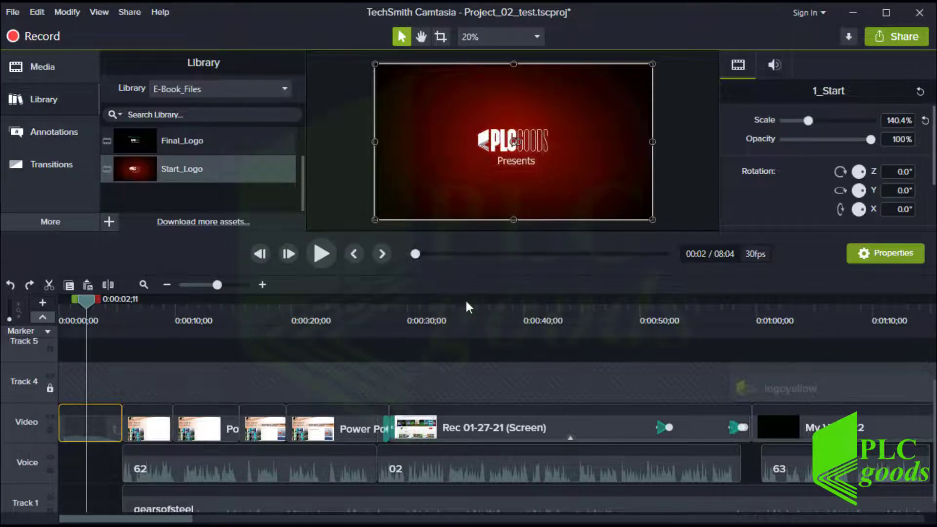
Add the Rec 01-27-21 (Screen) clip together with voice clip 02 to the E-Book_Files library as Youtube_Channel.
{"action": "left_click", "coordinate": [147, 427]}
{"action": "left_click", "coordinate": [153, 307]}
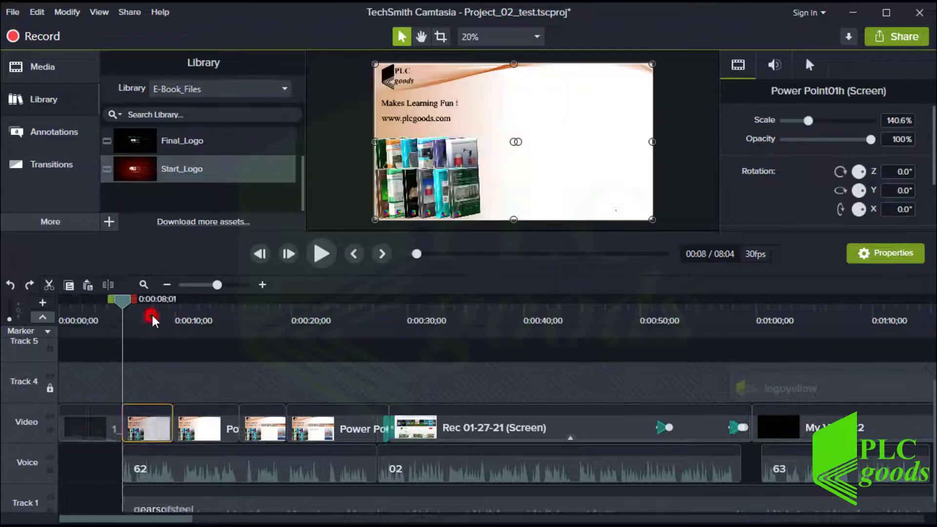
{"action": "left_click_drag", "start_coordinate": [160, 306], "coordinate": [596, 381]}
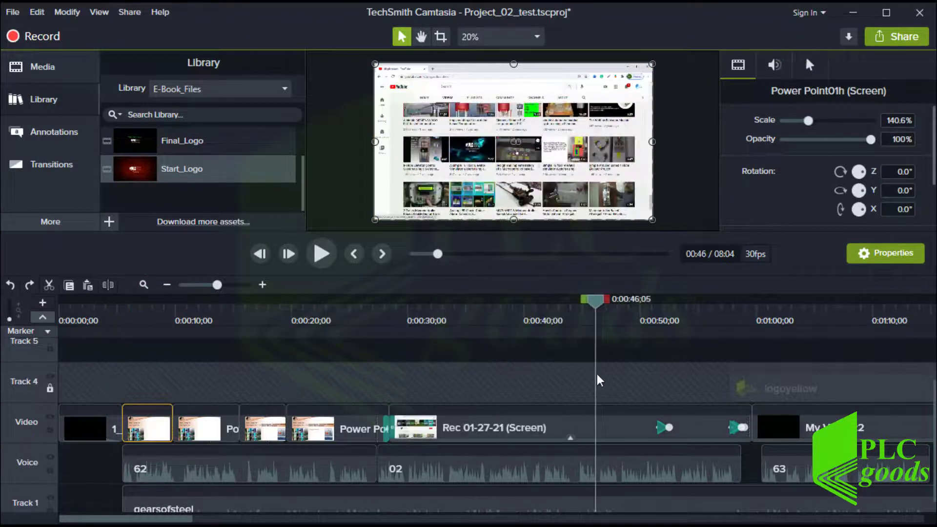
{"action": "left_click", "coordinate": [576, 432]}
{"action": "left_click", "coordinate": [573, 466], "text": "ctrl"}
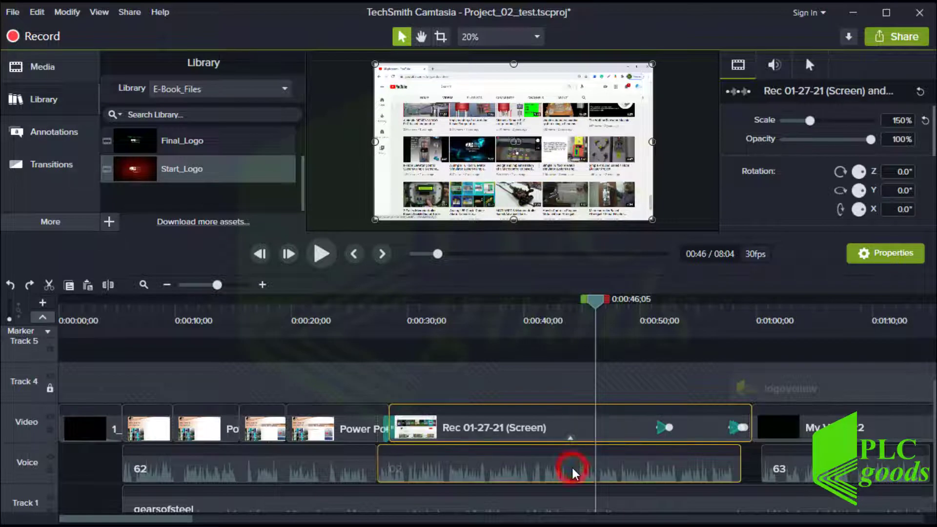
{"action": "right_click", "coordinate": [574, 471]}
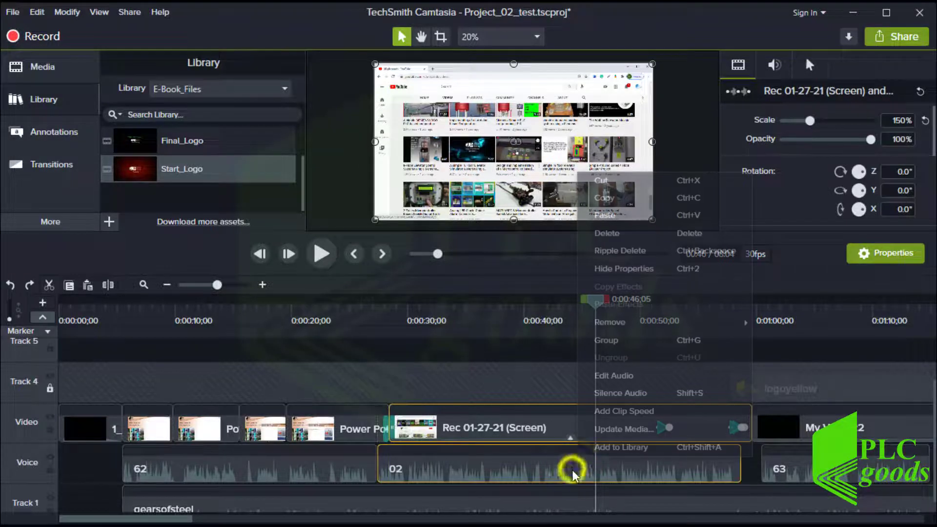
{"action": "left_click", "coordinate": [608, 448]}
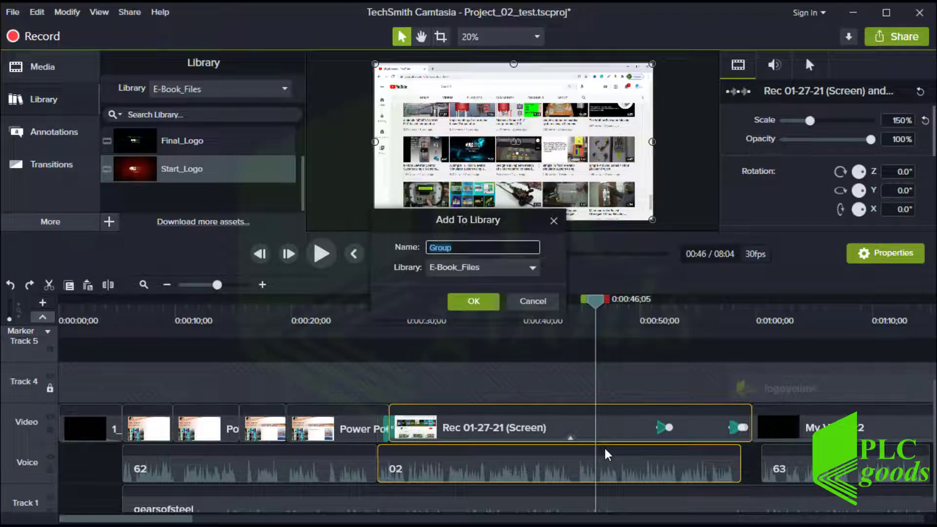
{"action": "key", "text": "BackSpace"}
{"action": "type", "text": "Youtube_Channel"}
{"action": "left_click", "coordinate": [469, 306]}
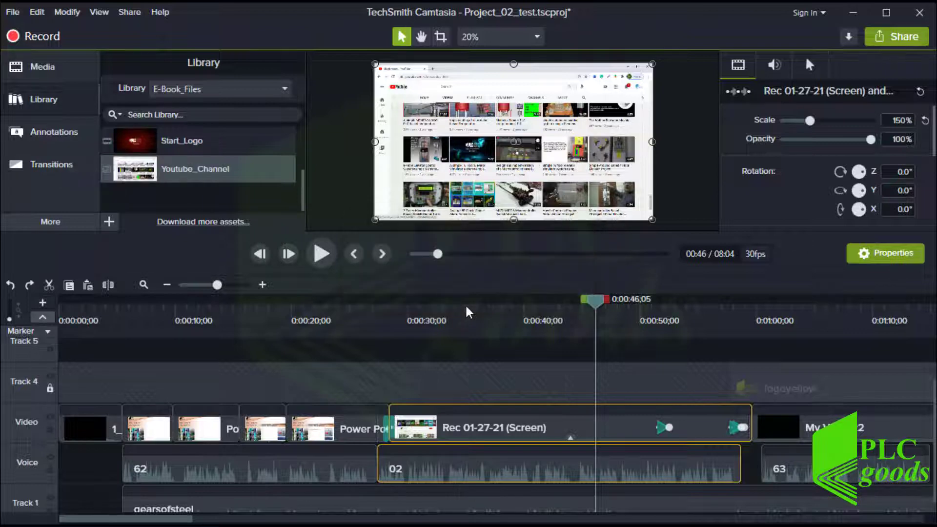
Unlock Track 4, add its logoyellow clip to the E-Book_Files library as Yellow_Logo, and check the library's assets.
{"action": "left_click", "coordinate": [50, 388]}
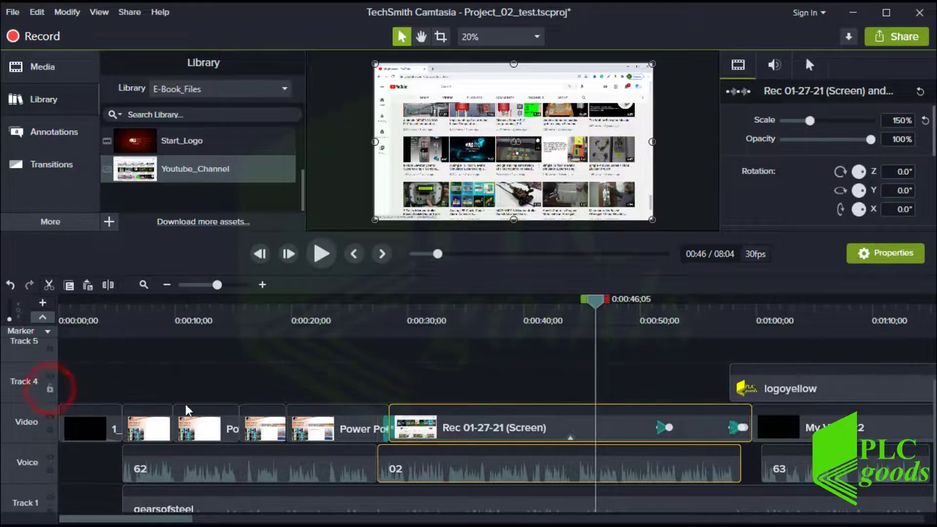
{"action": "left_click", "coordinate": [755, 388]}
{"action": "right_click", "coordinate": [756, 390]}
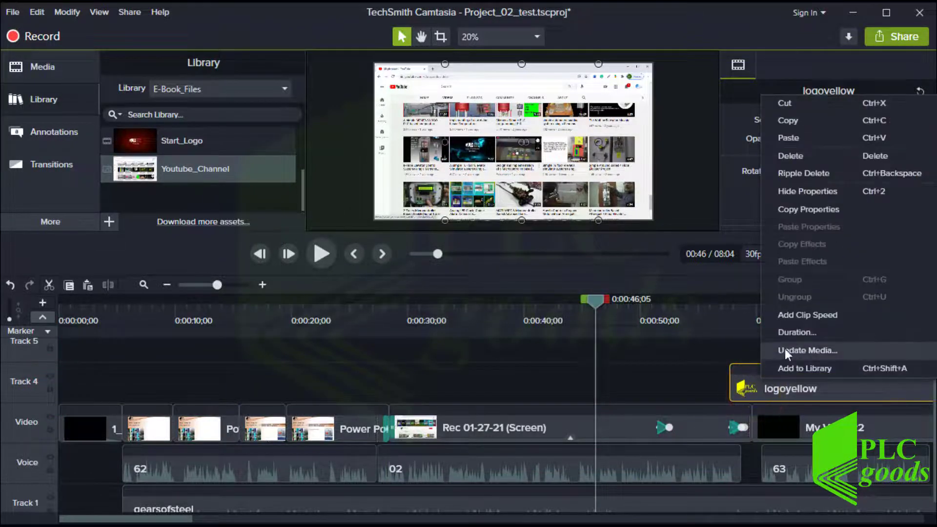
{"action": "left_click", "coordinate": [789, 367]}
{"action": "type", "text": "Yello"}
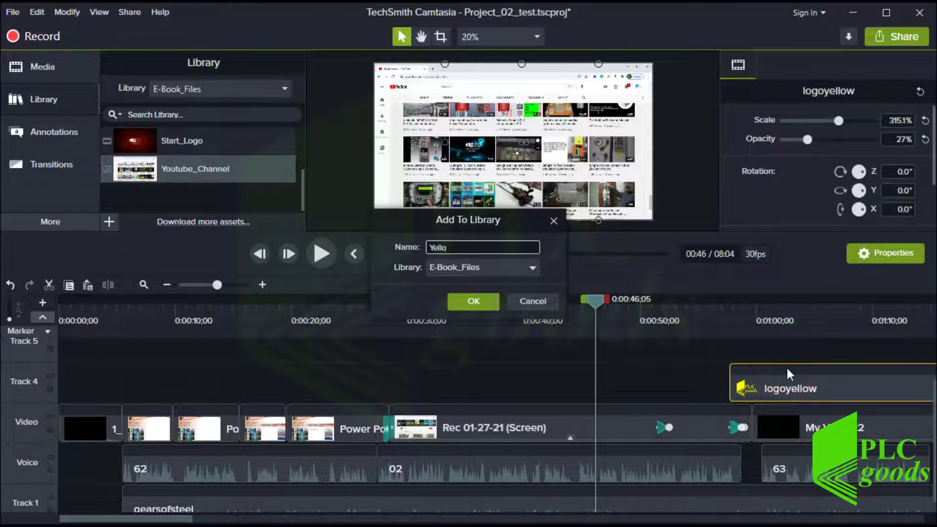
{"action": "type", "text": "w_Logo"}
{"action": "left_click", "coordinate": [462, 301]}
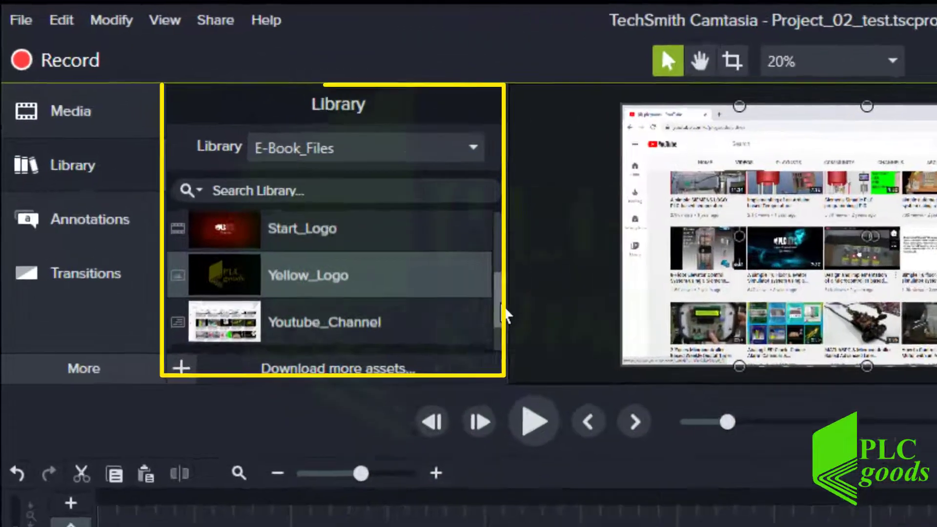
{"action": "left_click_drag", "start_coordinate": [303, 185], "coordinate": [299, 141]}
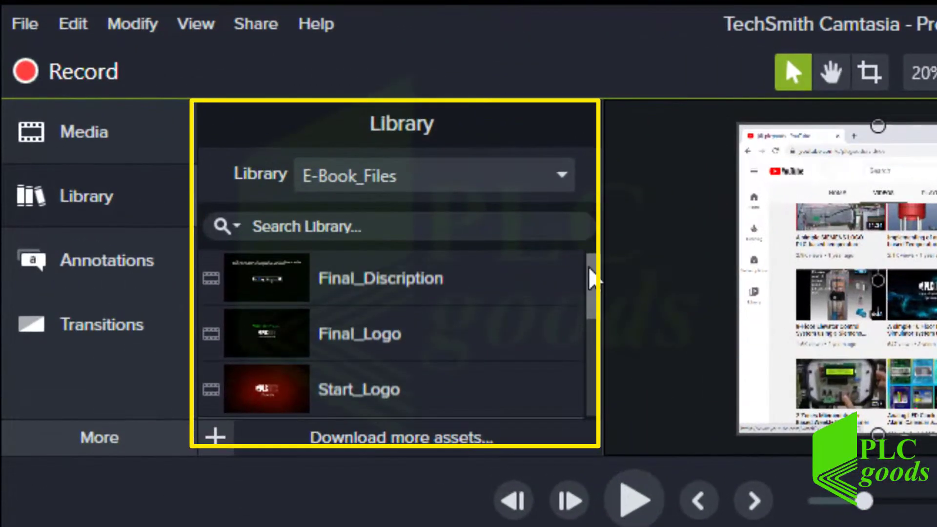
{"action": "left_click_drag", "start_coordinate": [590, 270], "coordinate": [575, 366]}
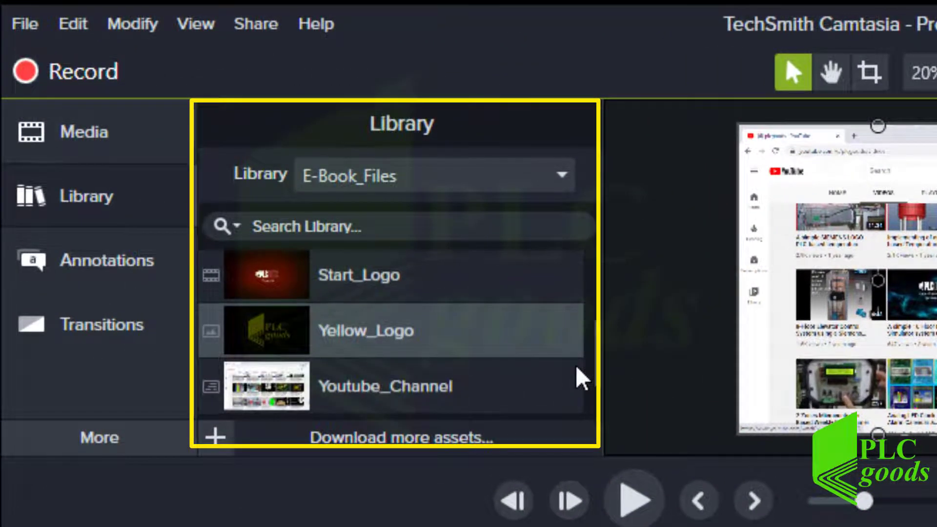